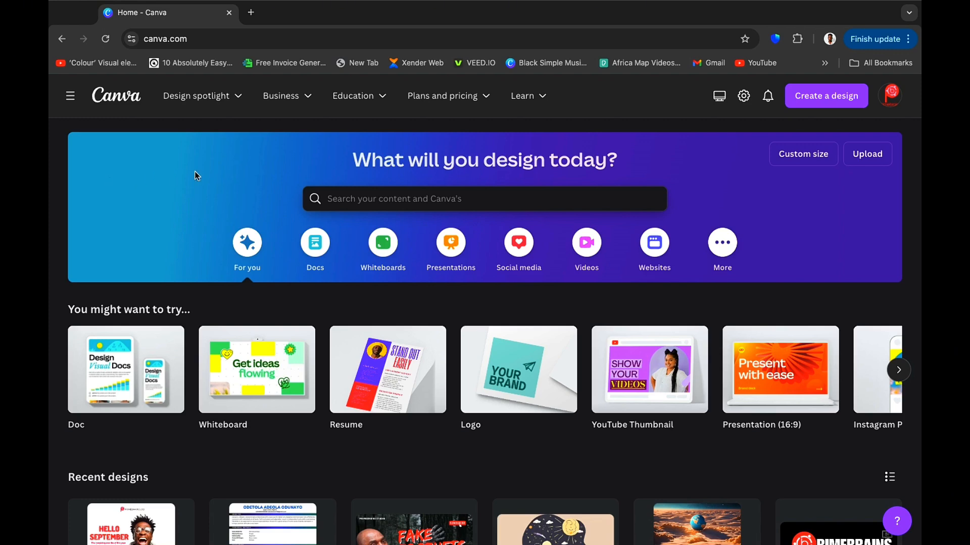
# Search Canva's templates for RESTAURANT LOGO.
pyautogui.scroll(-2, 117, 163)
pyautogui.scroll(2, 117, 163)
pyautogui.click(381, 200)
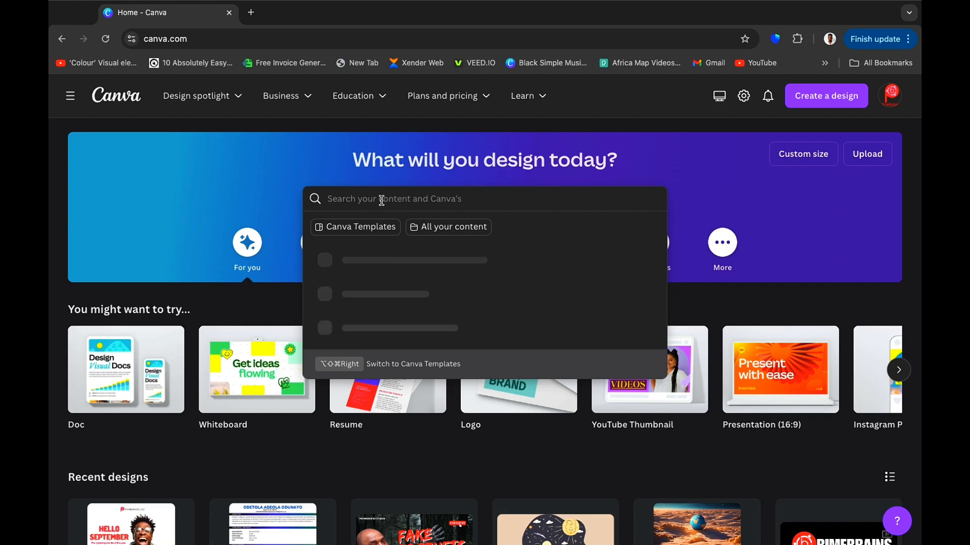
pyautogui.write('REST')
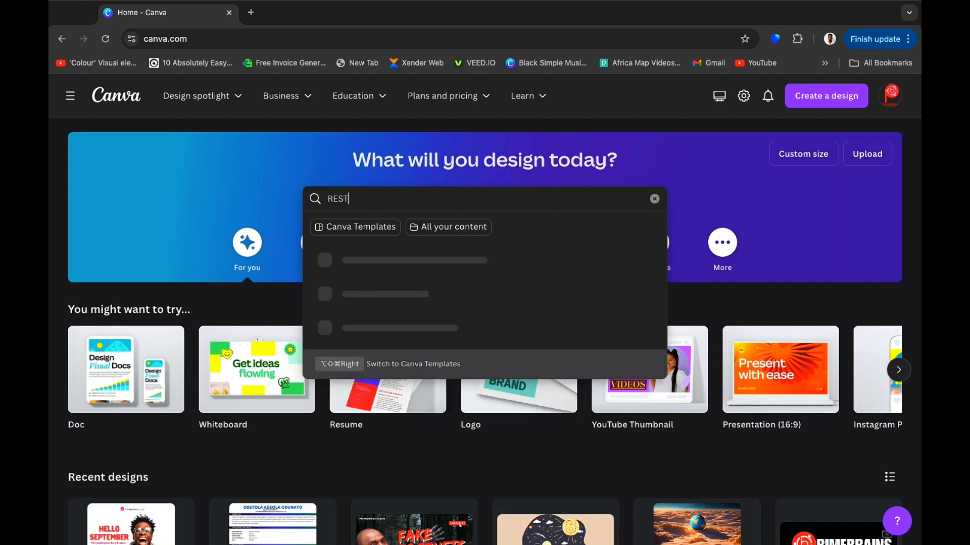
pyautogui.write('AURANT LOGO')
pyautogui.press('Return')
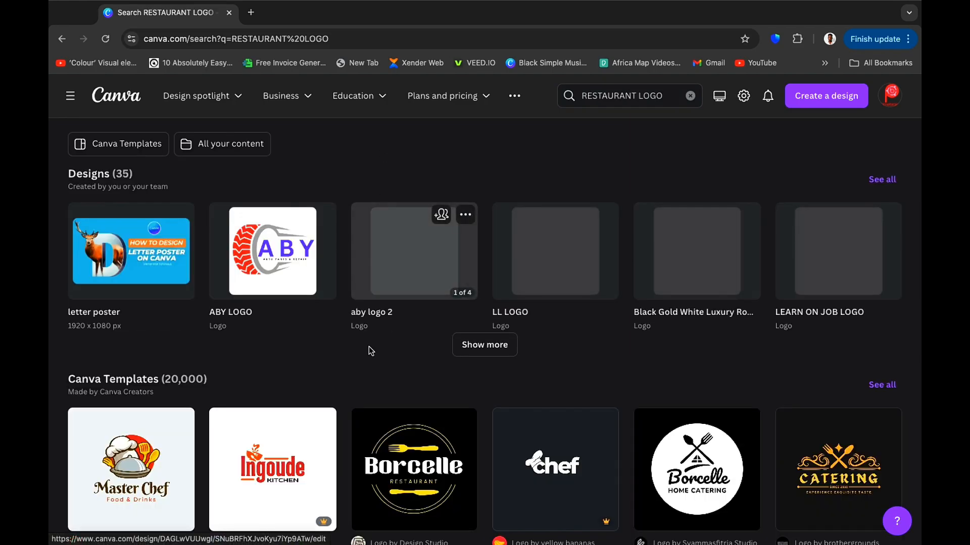
# Open the Brown and White Simple Modern Professional Catering Logo template for customizing.
pyautogui.scroll(-3, 369, 347)
pyautogui.scroll(-4, 369, 349)
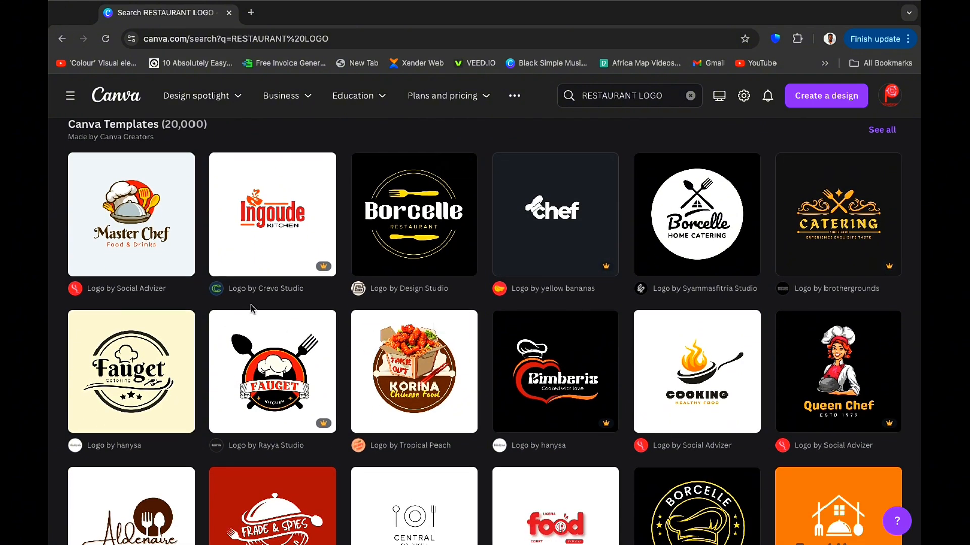
pyautogui.scroll(-2, 251, 305)
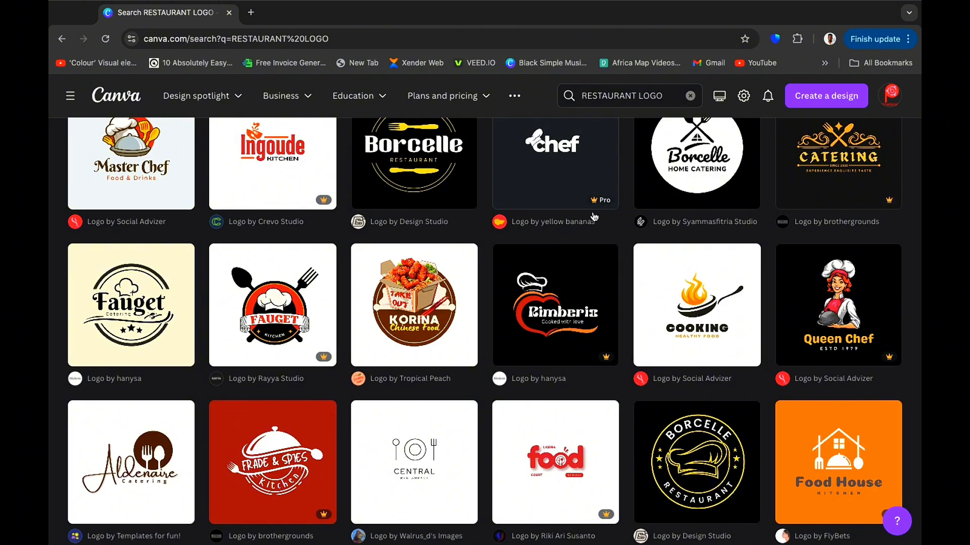
pyautogui.moveTo(601, 203)
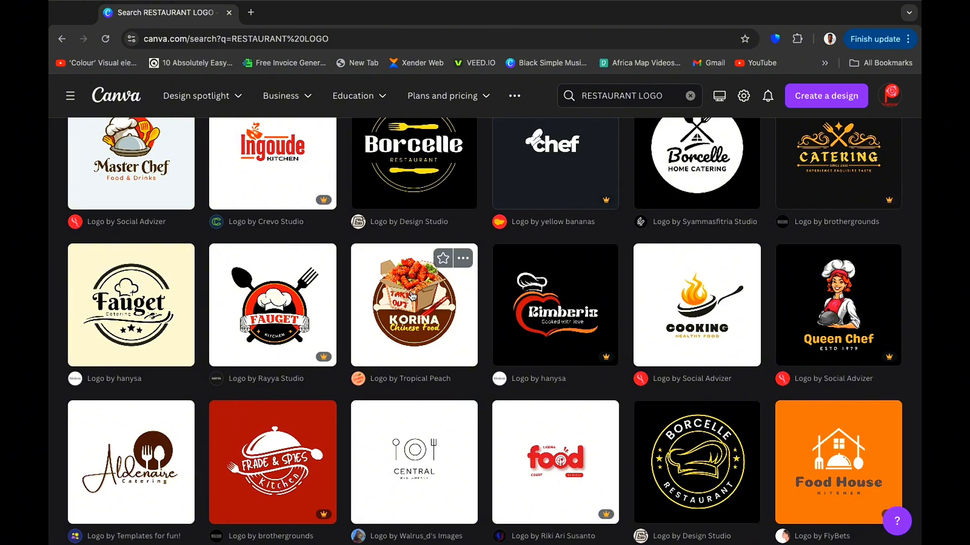
pyautogui.scroll(-3, 413, 295)
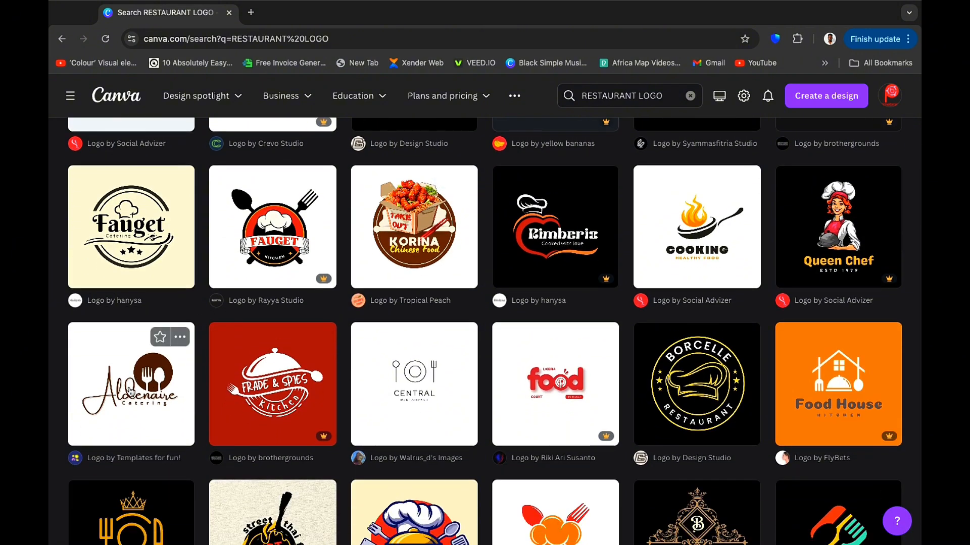
pyautogui.click(130, 390)
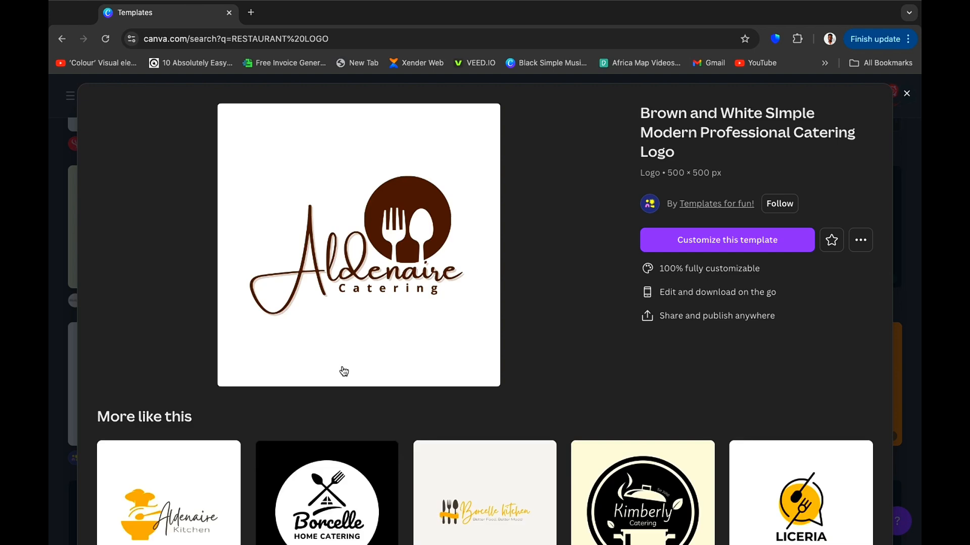
pyautogui.click(716, 250)
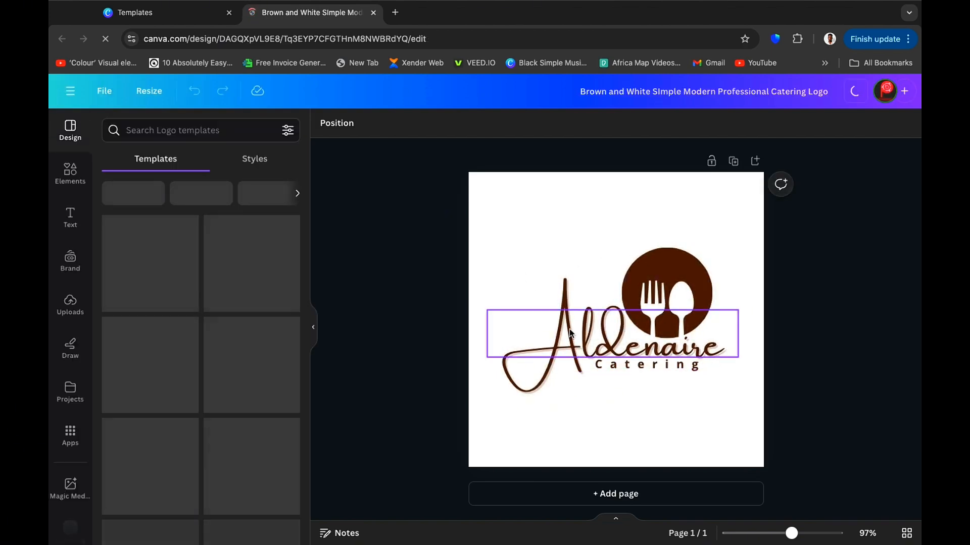
# Replace the large script name Aldenaire with Fadahs.
pyautogui.doubleClick(654, 355)
pyautogui.click(414, 316)
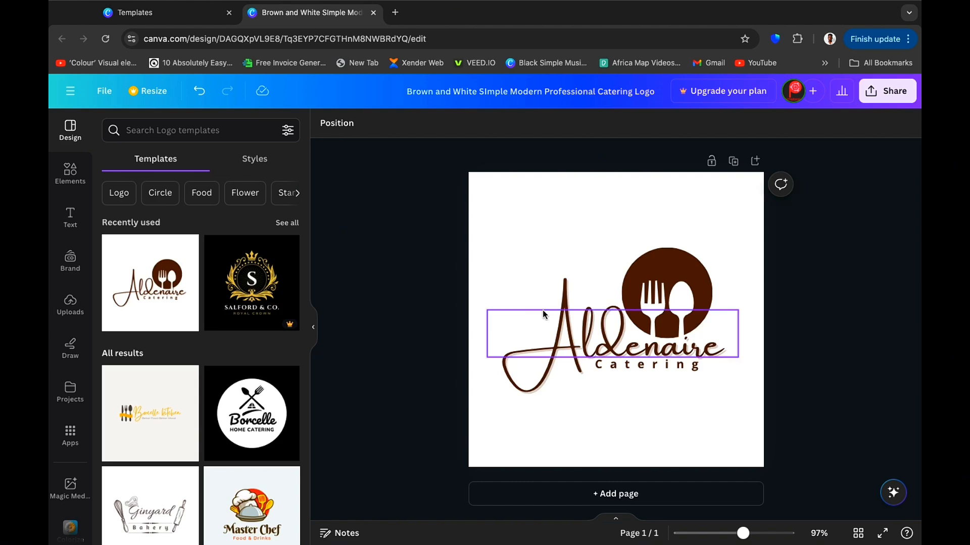
pyautogui.doubleClick(650, 353)
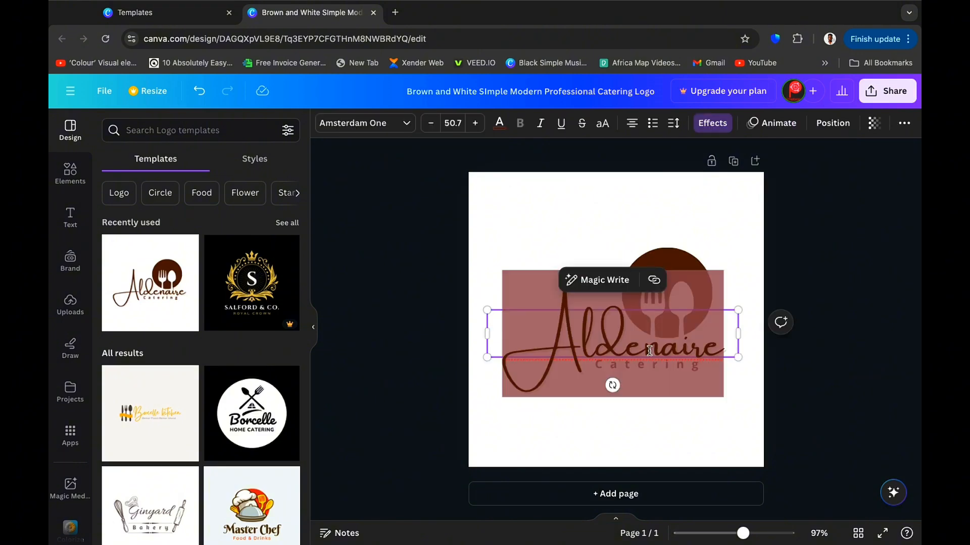
pyautogui.write('Fa')
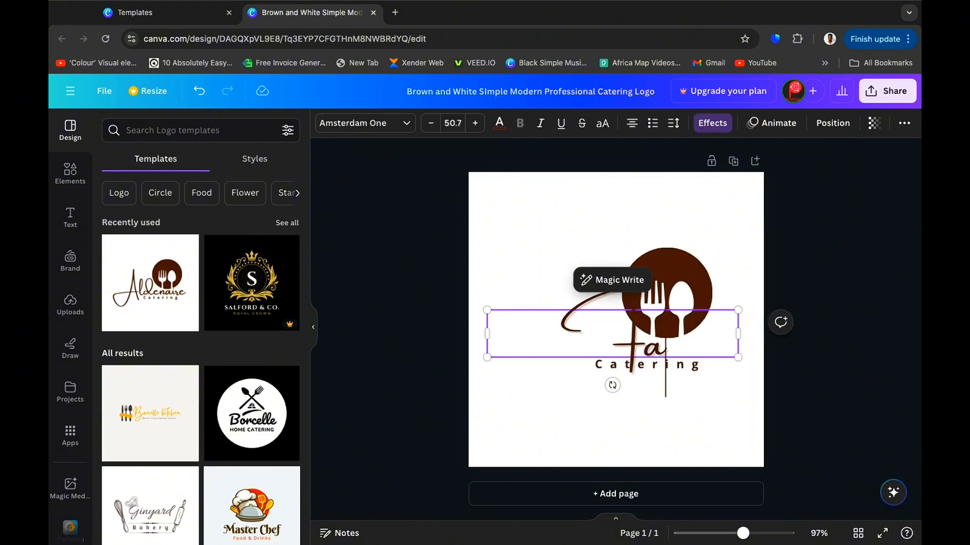
pyautogui.write('dah')
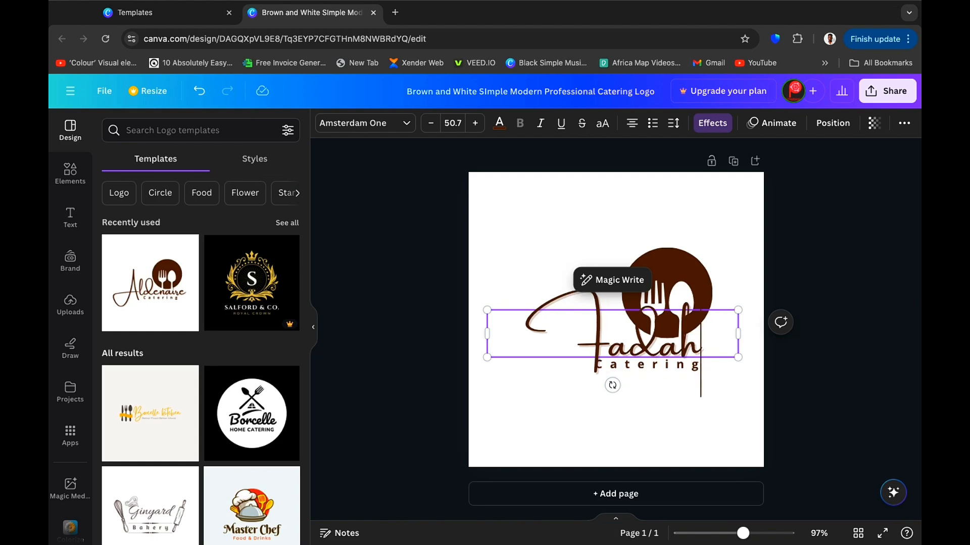
pyautogui.write('s')
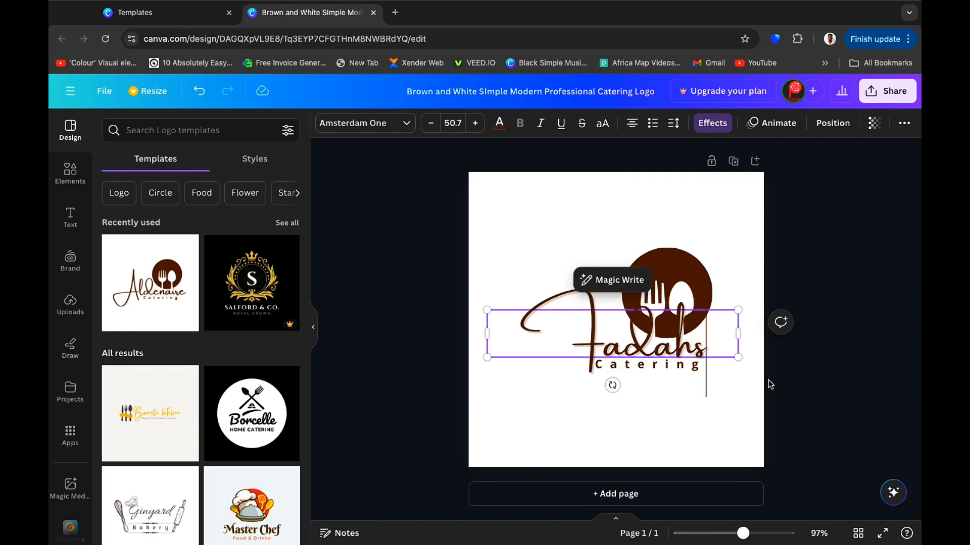
pyautogui.click(828, 387)
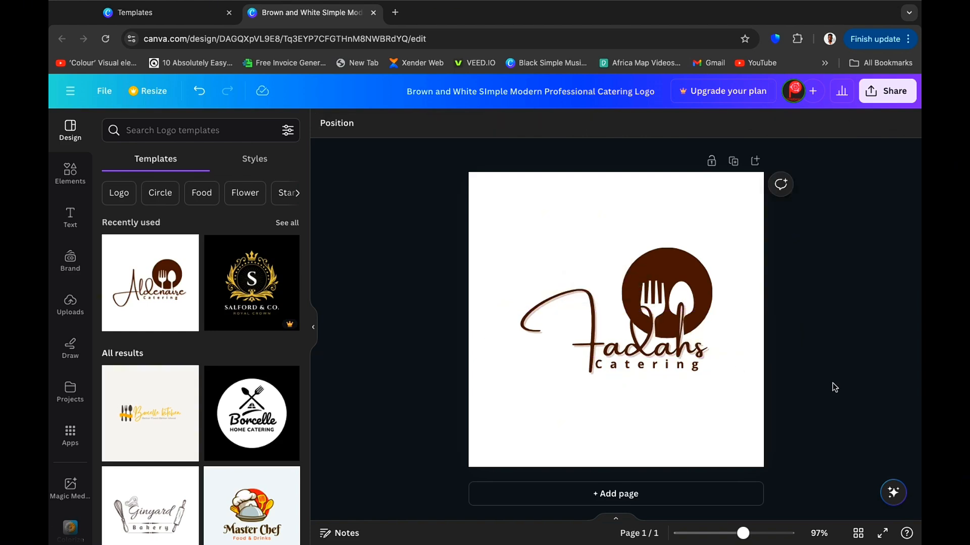
# Change the Catering subtitle to Restaurant and widen its text box so it sits on one line.
pyautogui.doubleClick(671, 368)
pyautogui.write('re')
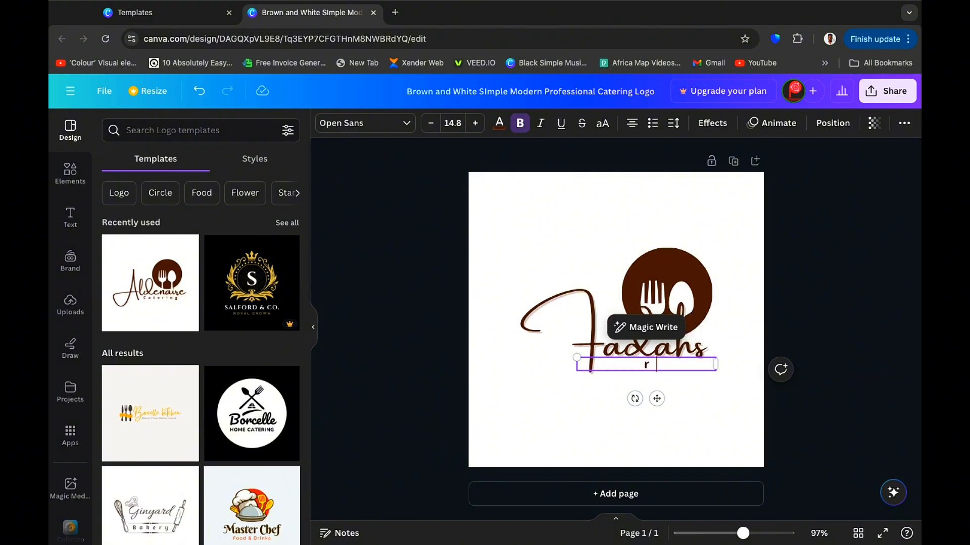
pyautogui.press('BackSpace')
pyautogui.press('BackSpace')
pyautogui.write('Restaut')
pyautogui.press('BackSpace')
pyautogui.write('rants')
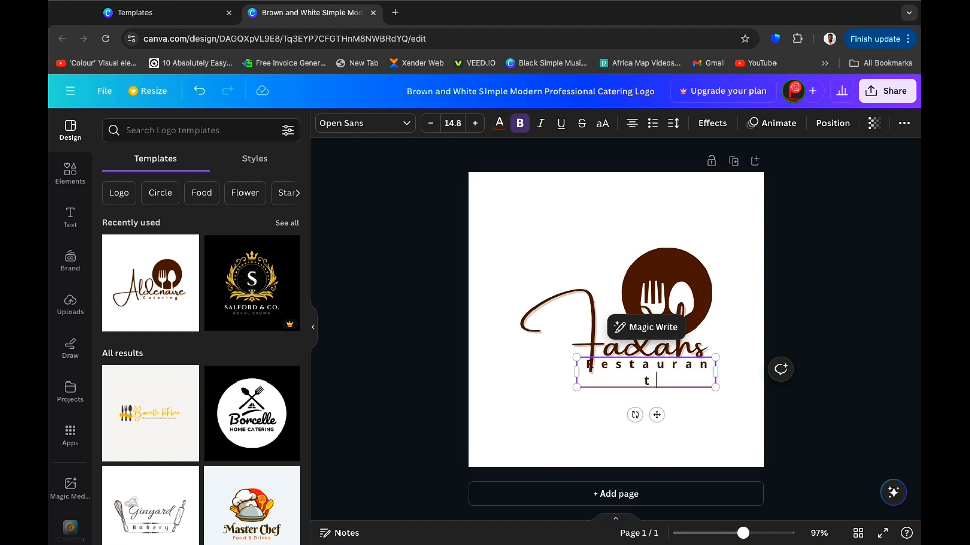
pyautogui.press('BackSpace')
pyautogui.press('BackSpace')
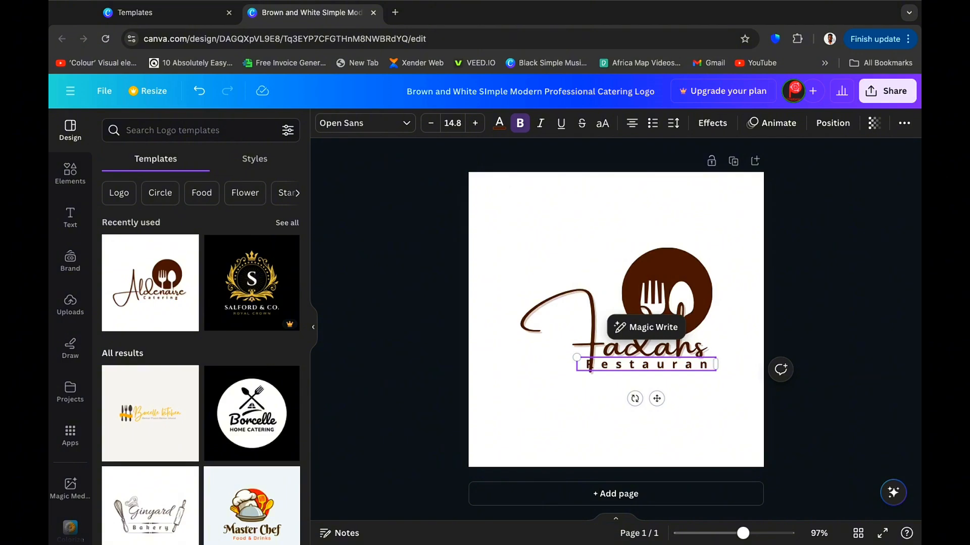
pyautogui.write('t')
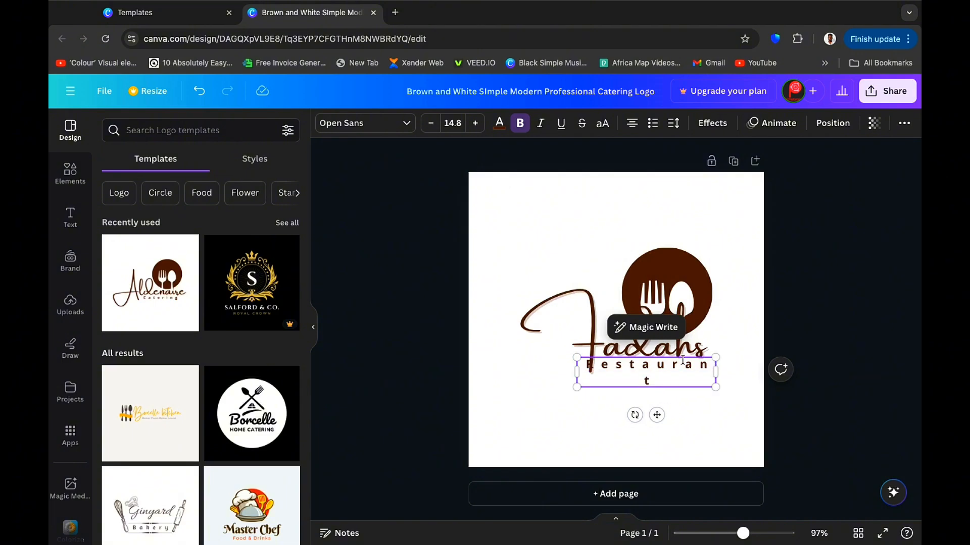
pyautogui.moveTo(715, 372); pyautogui.dragTo(739, 368)
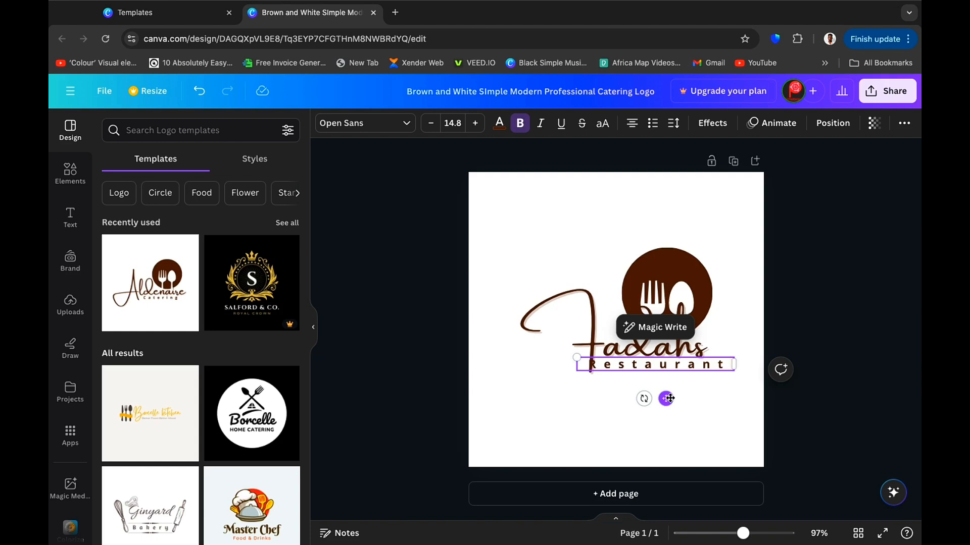
pyautogui.moveTo(670, 398); pyautogui.dragTo(679, 399)
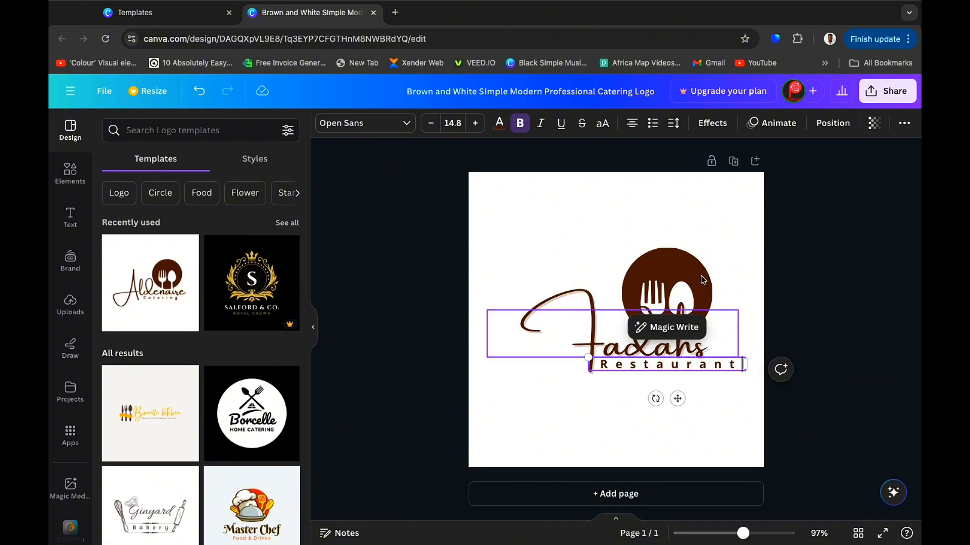
# Recolor the fork-and-spoon circle icon to blue.
pyautogui.click(872, 263)
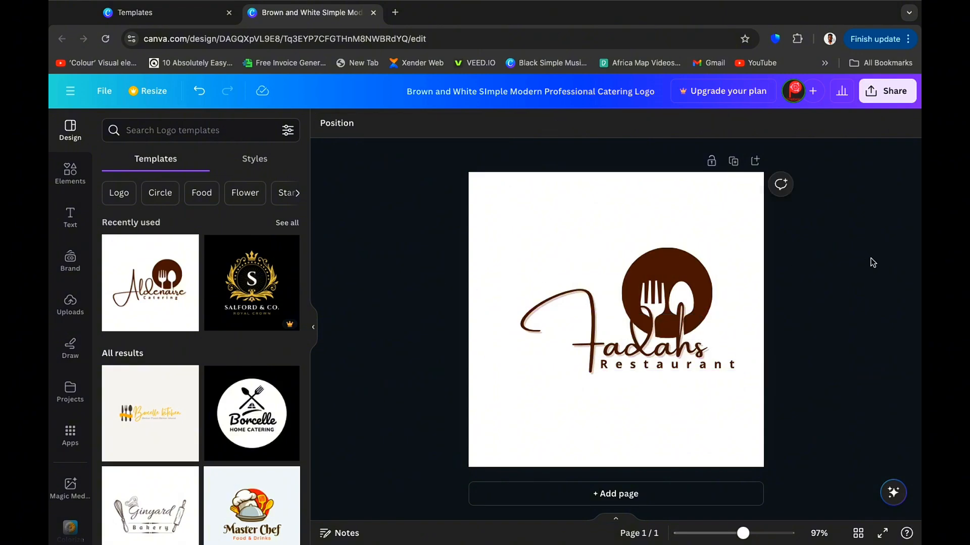
pyautogui.click(676, 266)
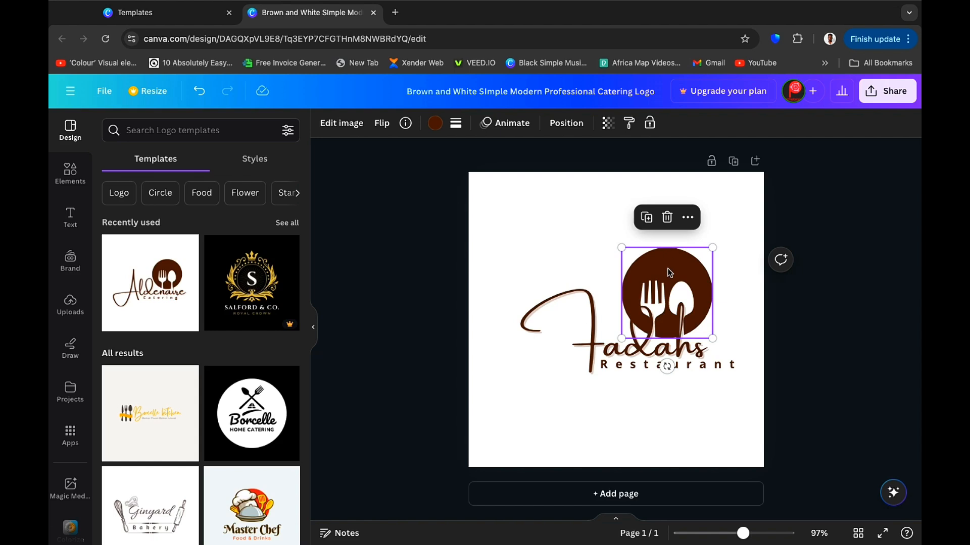
pyautogui.click(435, 123)
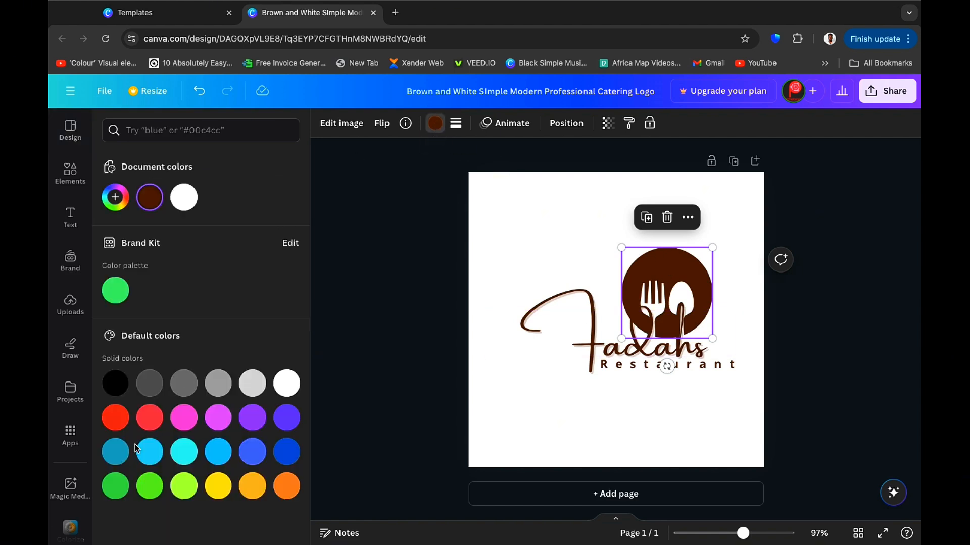
pyautogui.click(116, 419)
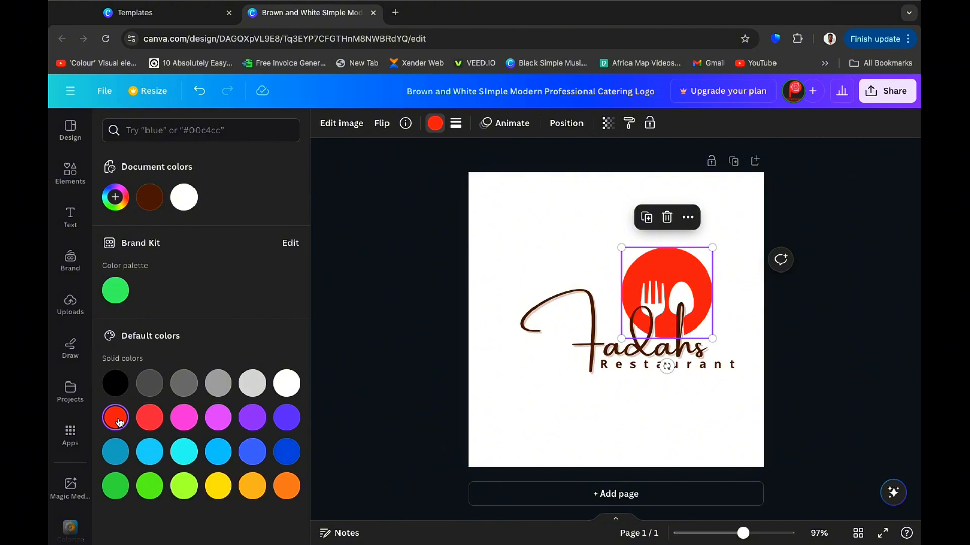
pyautogui.click(295, 456)
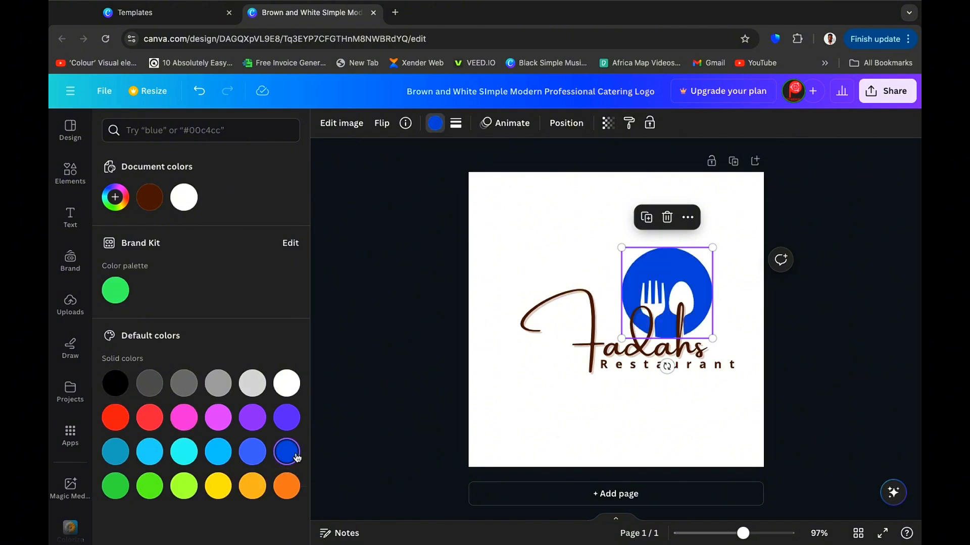
# Color both the Fadahs and Restaurant text with the document blue #004aad.
pyautogui.click(588, 329)
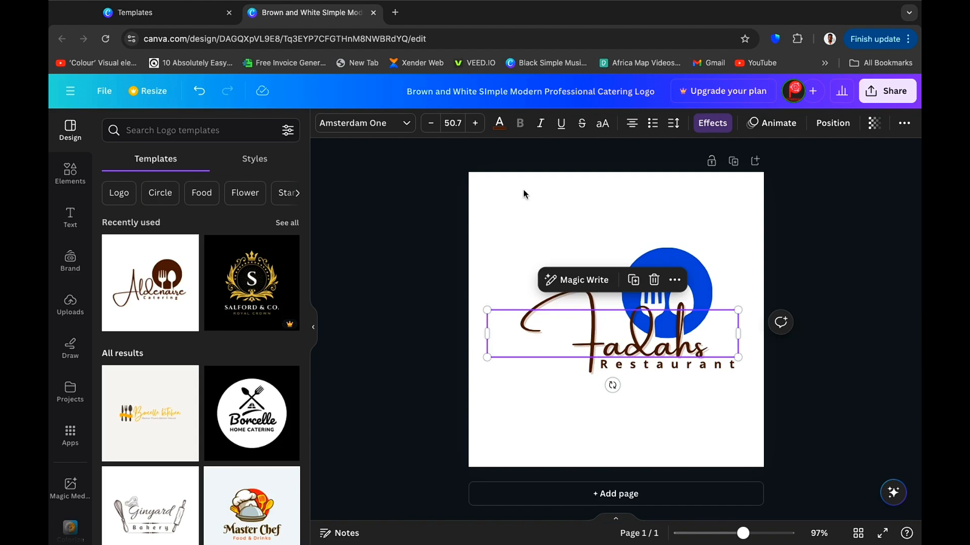
pyautogui.click(499, 123)
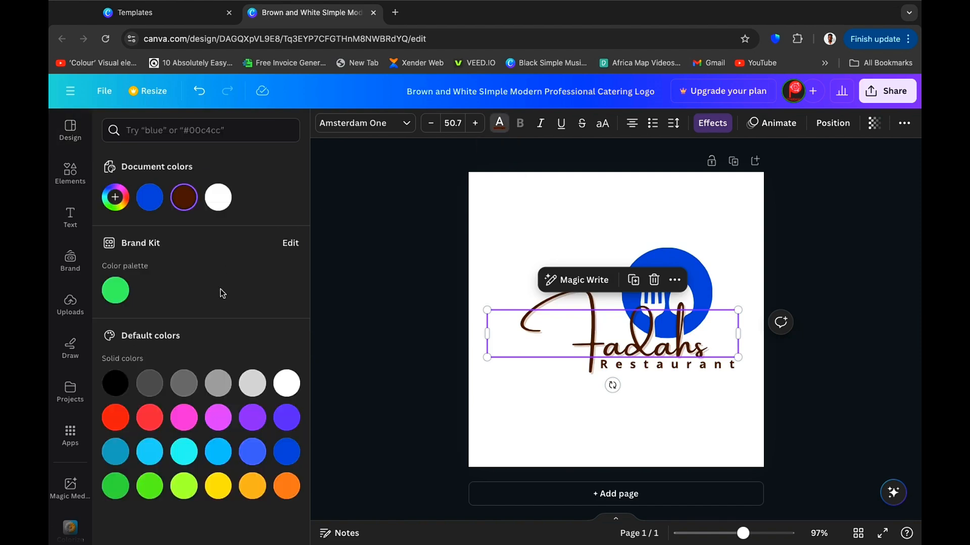
pyautogui.click(150, 200)
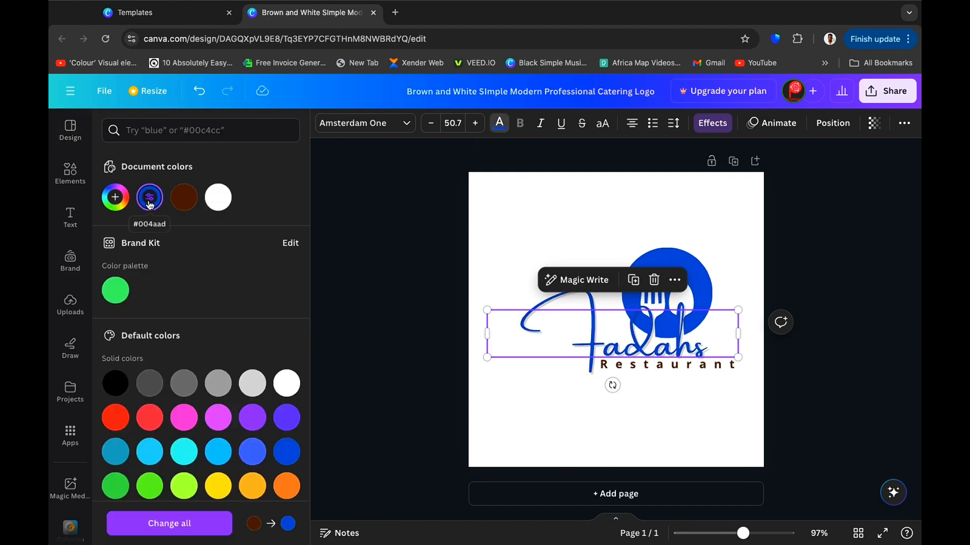
pyautogui.click(672, 368)
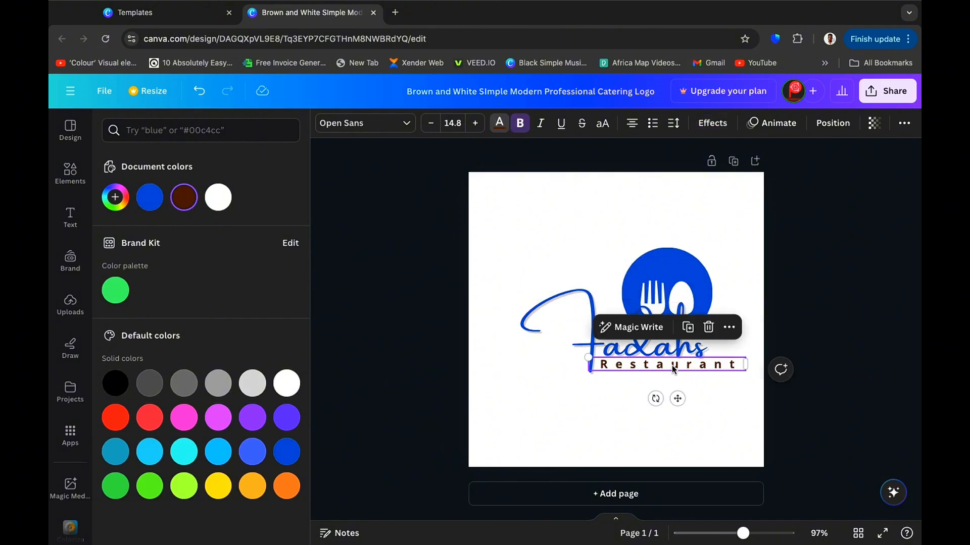
pyautogui.click(148, 199)
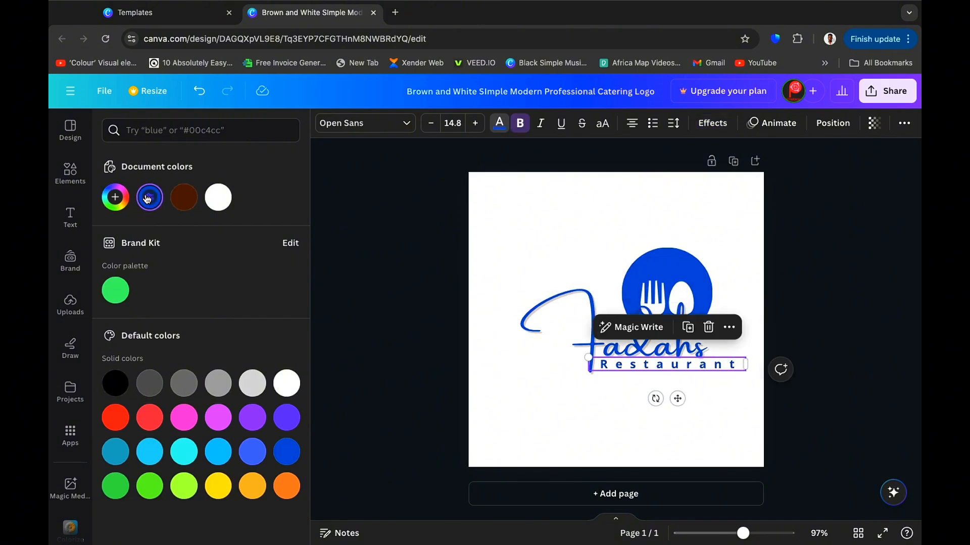
pyautogui.click(861, 286)
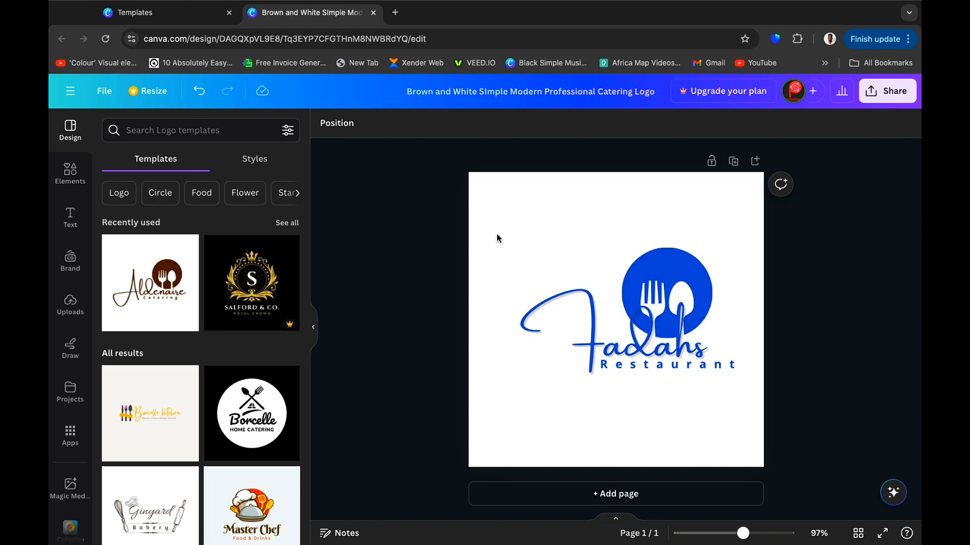
# Select all logo elements, enlarge them, and reposition them on the page.
pyautogui.moveTo(497, 235); pyautogui.dragTo(753, 389)
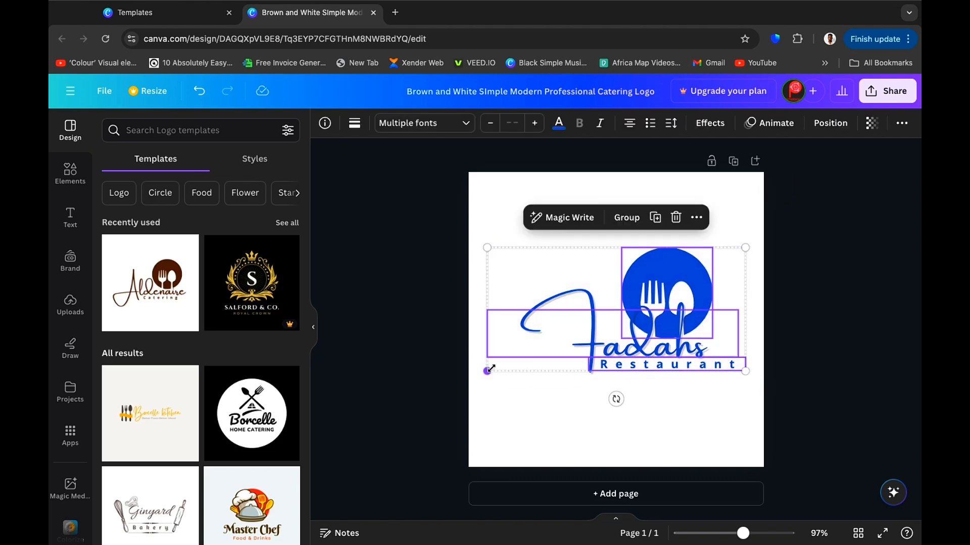
pyautogui.moveTo(490, 370); pyautogui.dragTo(436, 435)
pyautogui.moveTo(586, 339); pyautogui.dragTo(595, 317)
pyautogui.click(396, 306)
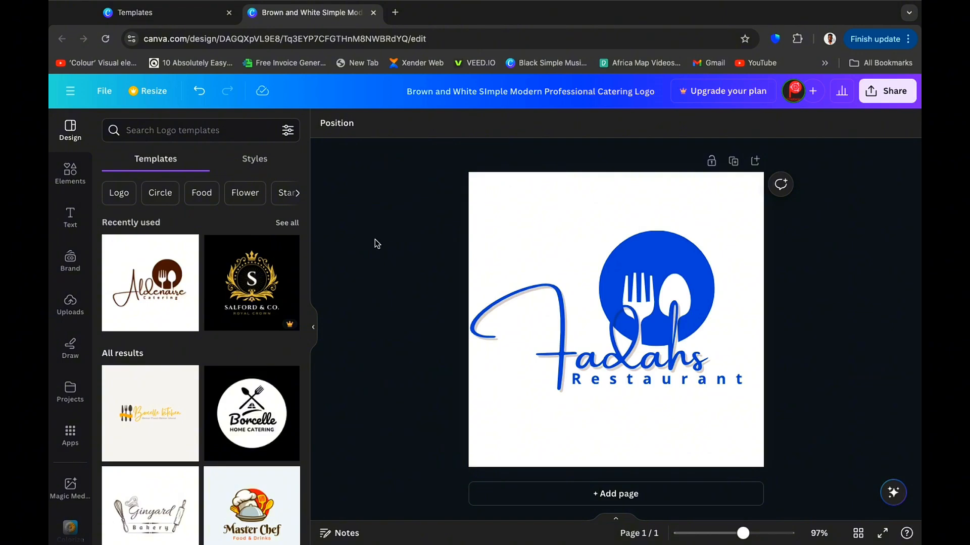
# Add a new blank page to the design.
pyautogui.click(620, 495)
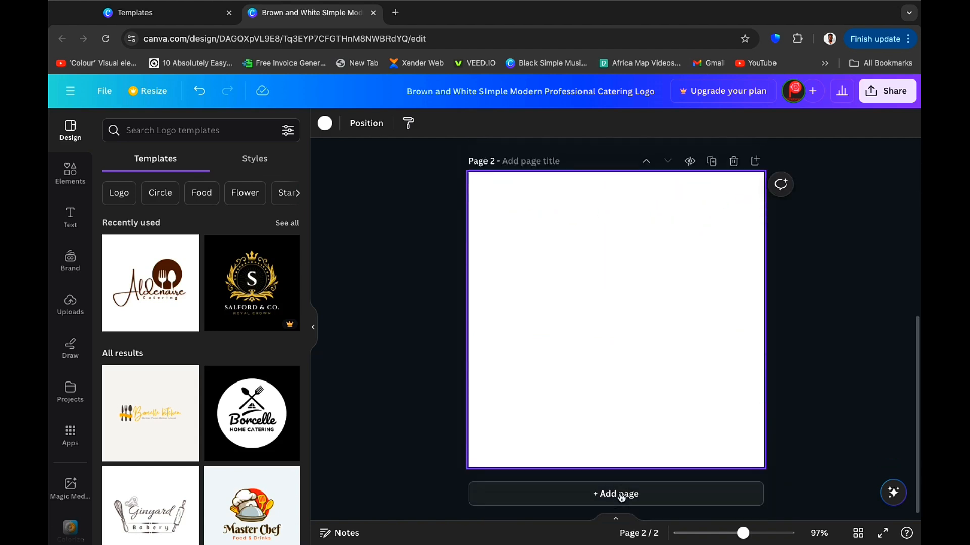
# Search logo templates for "business logo" and apply the Borcelle Studio monogram template to page 2.
pyautogui.scroll(-3, 276, 411)
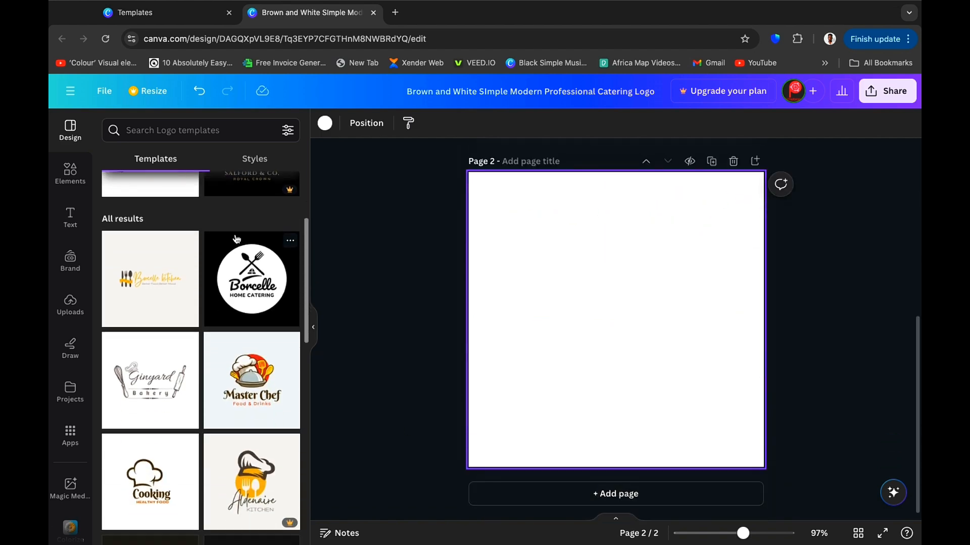
pyautogui.click(193, 130)
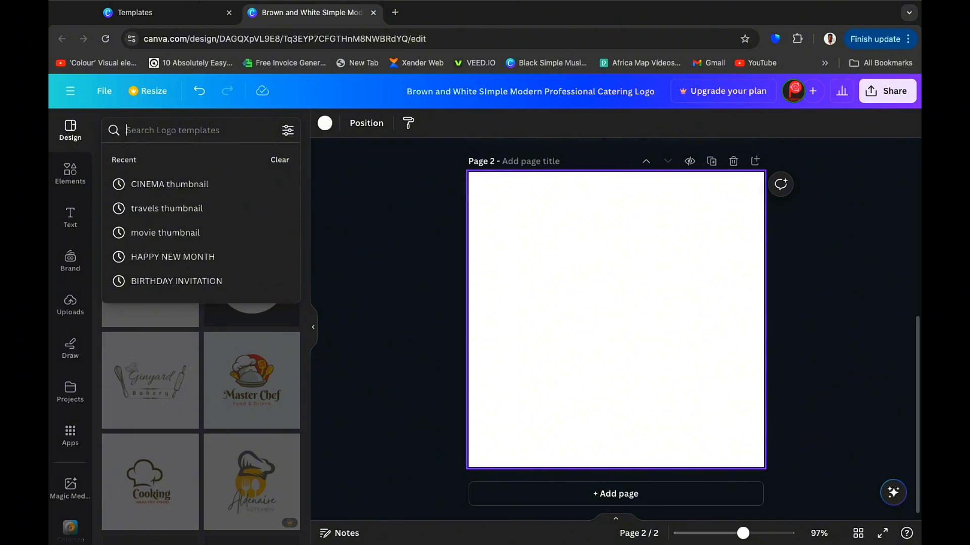
pyautogui.write('busine')
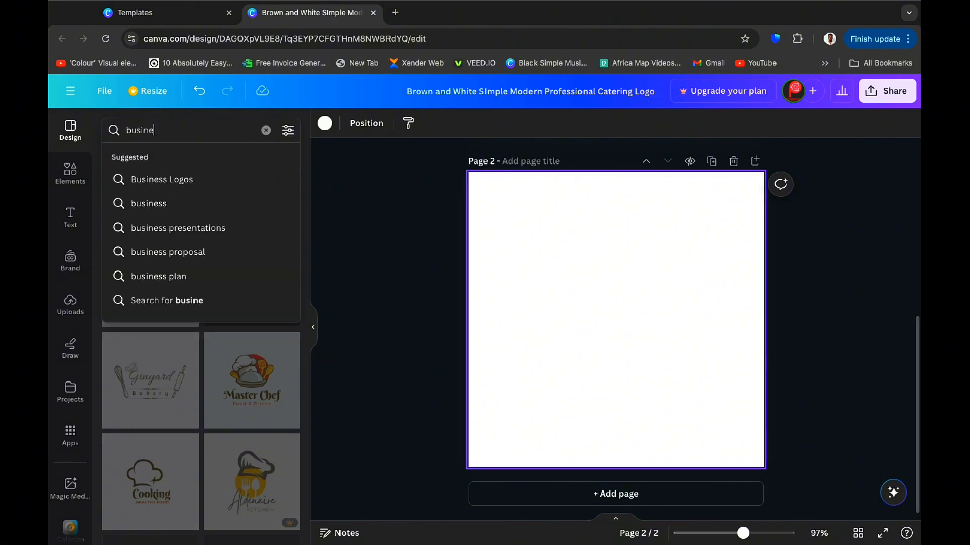
pyautogui.write('ss logo')
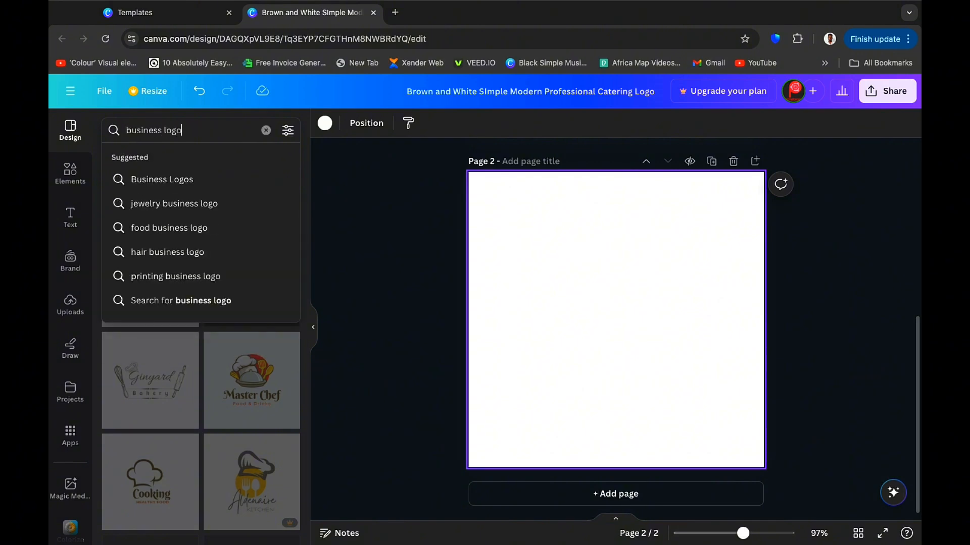
pyautogui.press('Return')
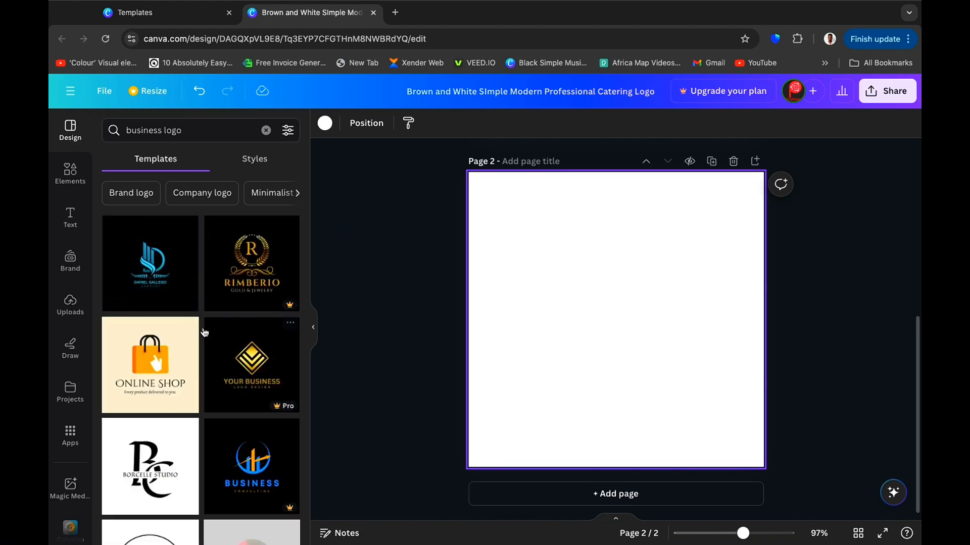
pyautogui.scroll(-2, 226, 371)
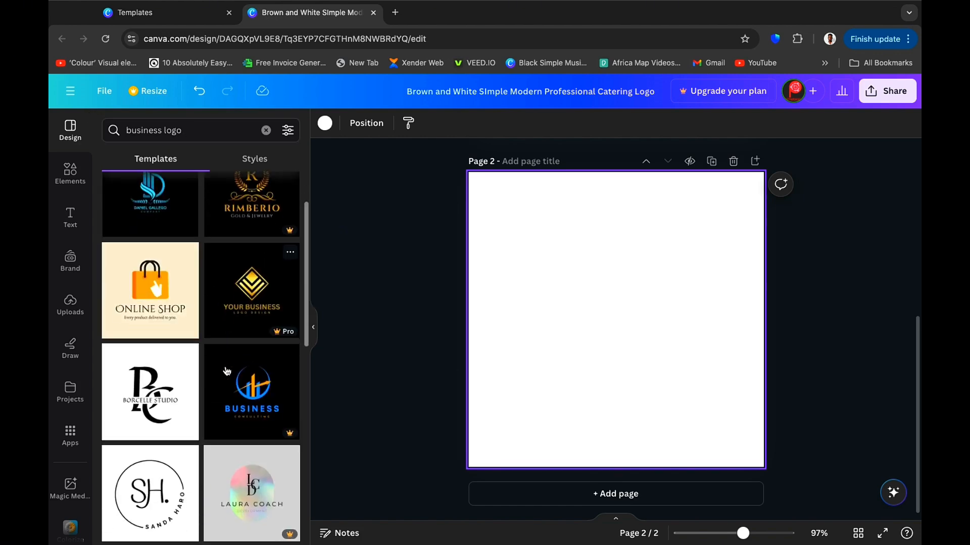
pyautogui.moveTo(148, 374); pyautogui.dragTo(550, 235)
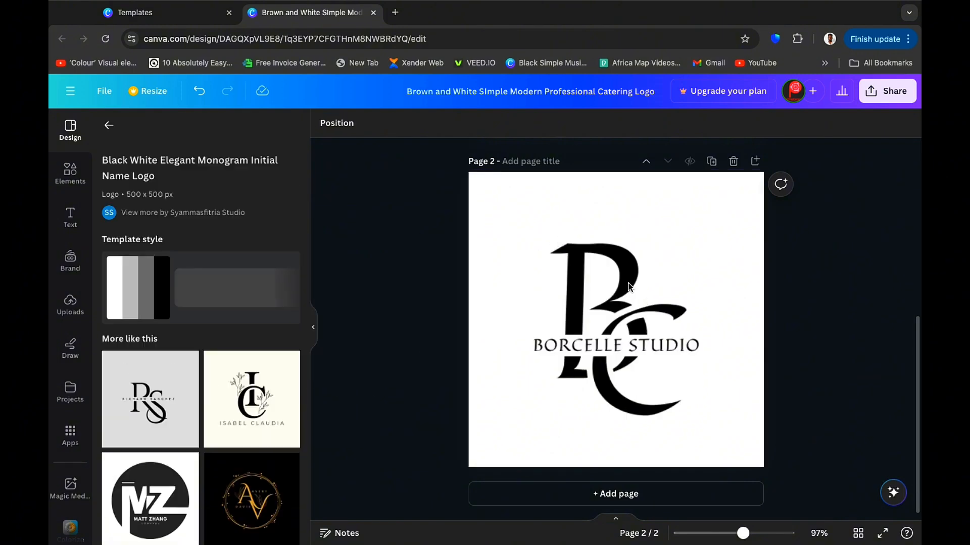
# Replace the BORCELLE STUDIO text with FADAHZ.
pyautogui.click(629, 287)
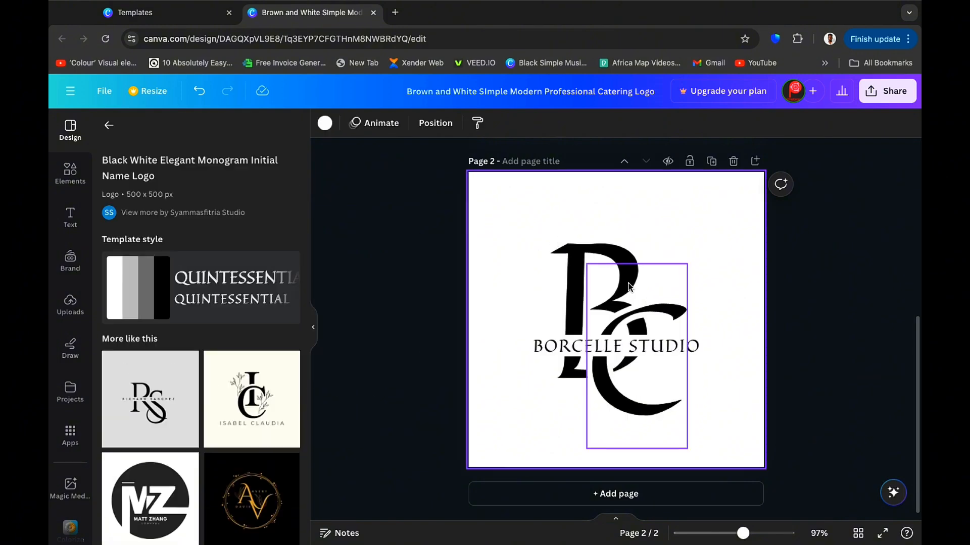
pyautogui.click(584, 345)
pyautogui.click(583, 343)
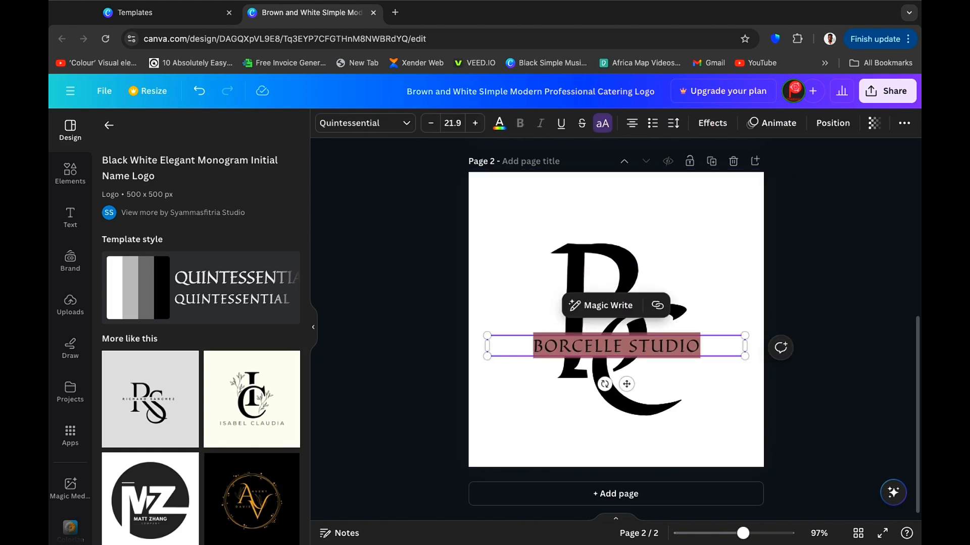
pyautogui.write('FADAH')
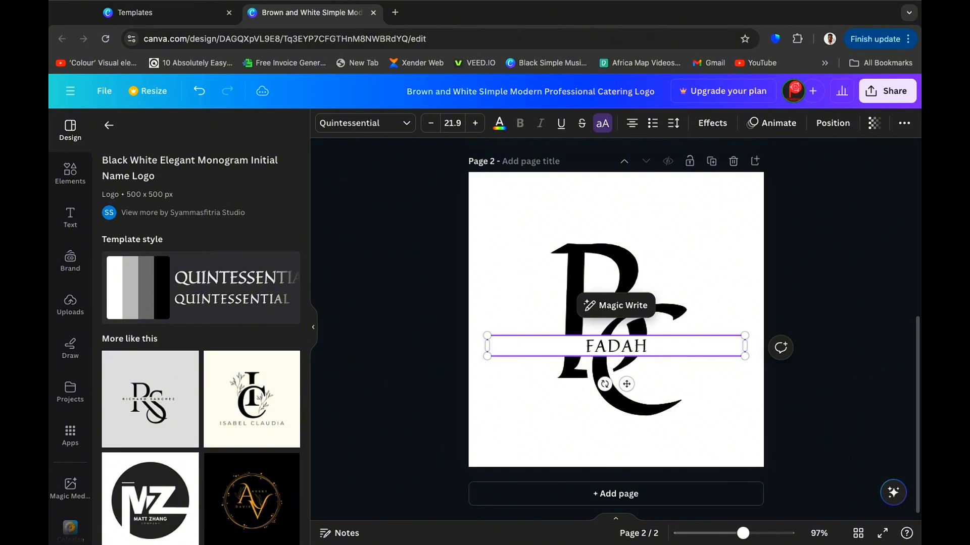
pyautogui.write('Z')
# Replace the large B monogram letter with E.
pyautogui.doubleClick(575, 287)
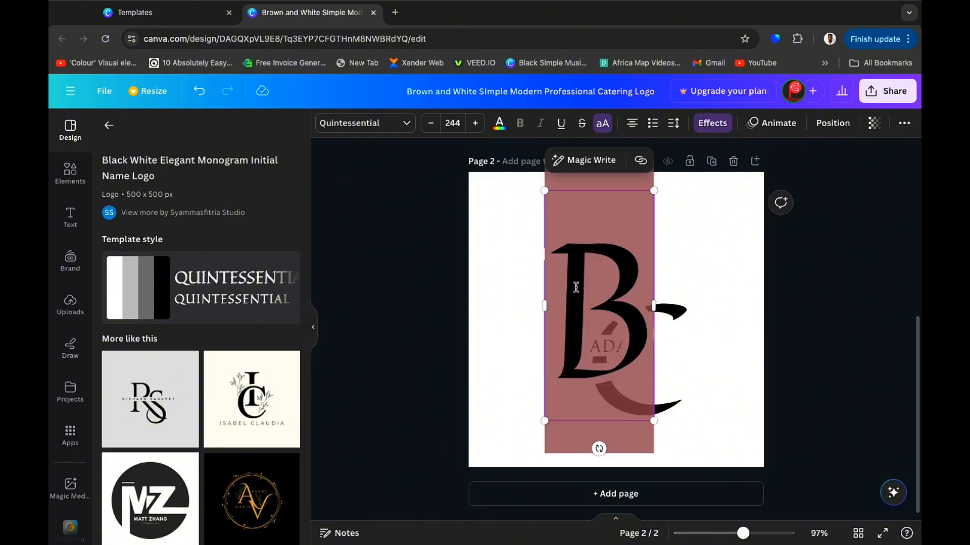
pyautogui.write('E')
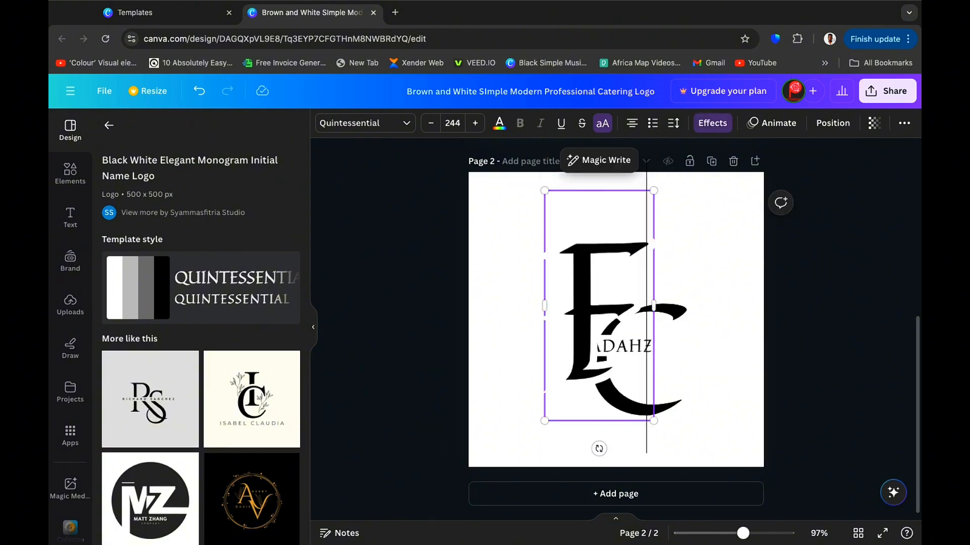
pyautogui.click(802, 289)
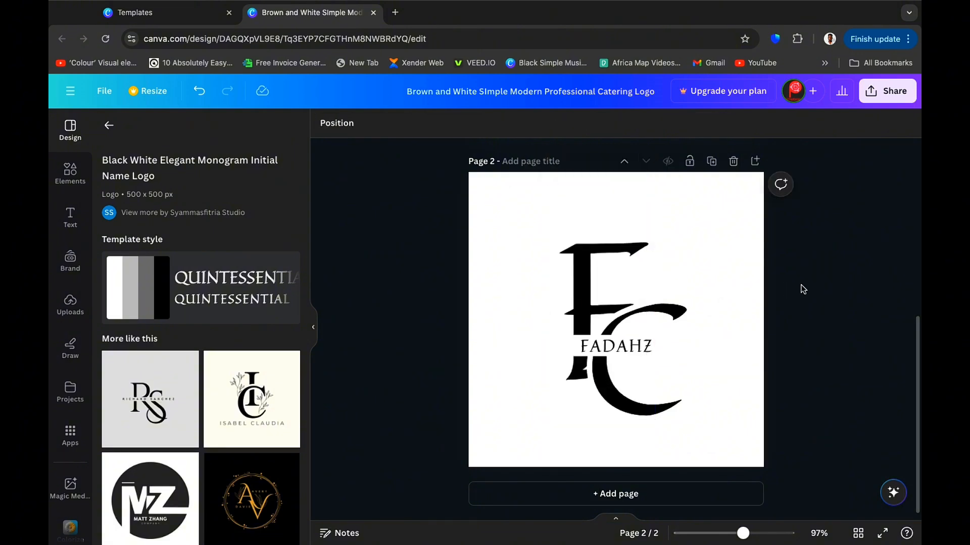
# Replace the large C monogram letter with D.
pyautogui.doubleClick(665, 312)
pyautogui.write('D')
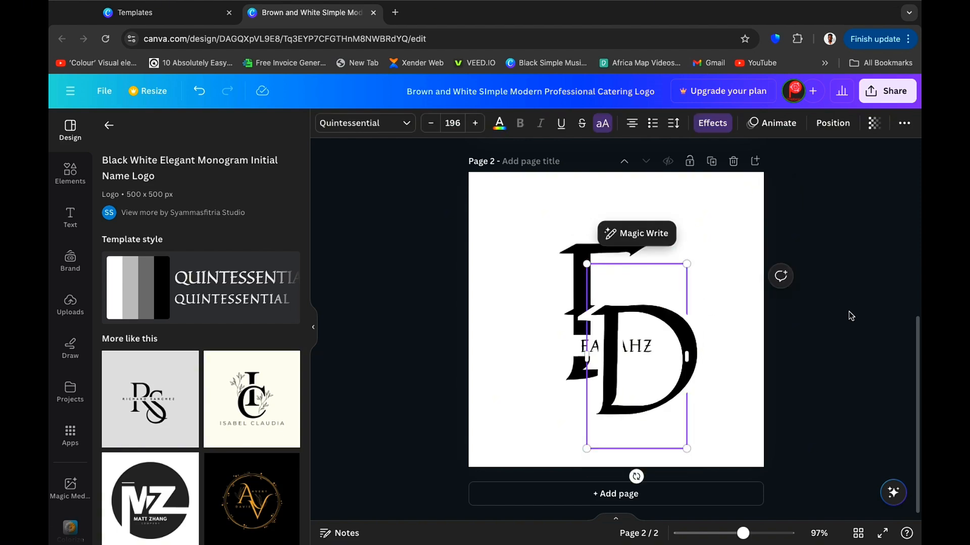
pyautogui.click(848, 313)
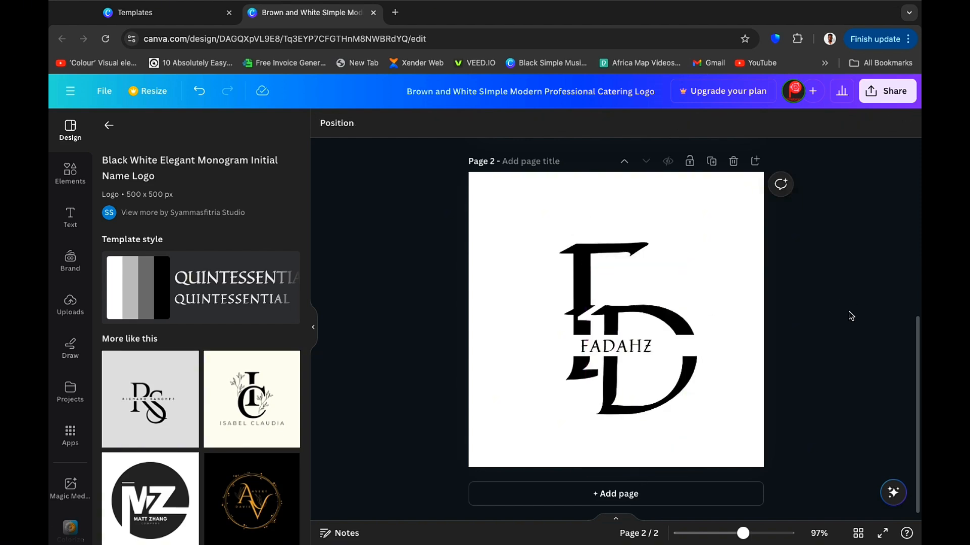
# Add a third blank page after the monogram page.
pyautogui.scroll(6, 848, 311)
pyautogui.scroll(-5, 848, 311)
pyautogui.scroll(5, 849, 311)
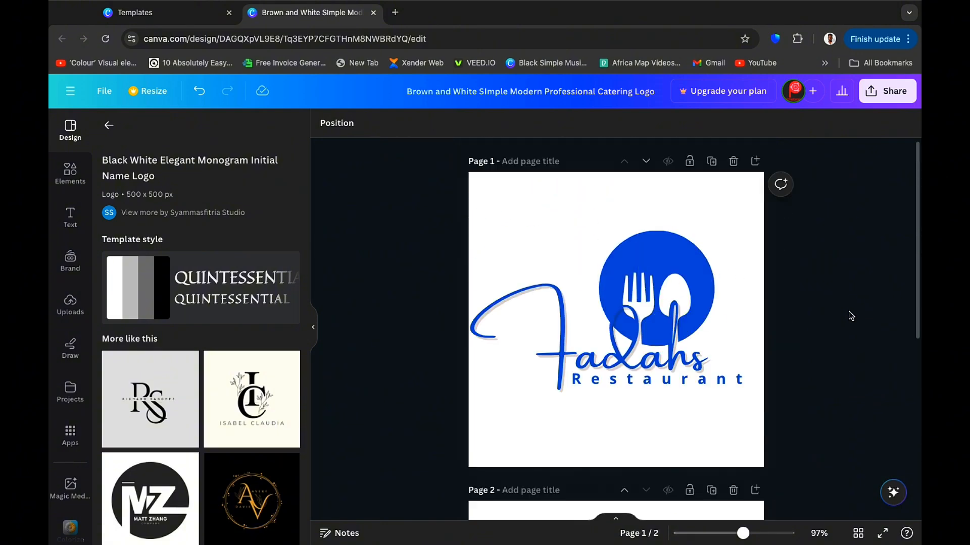
pyautogui.scroll(-5, 849, 311)
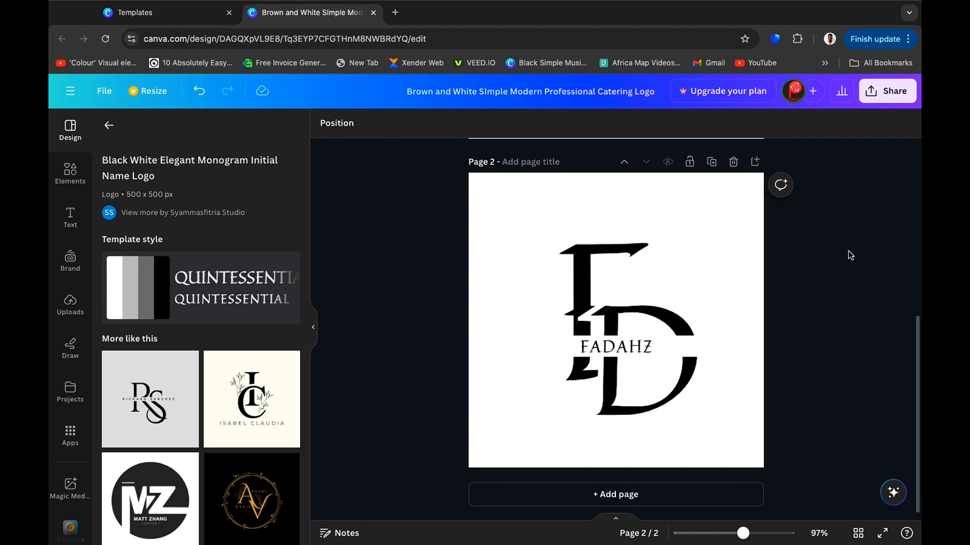
pyautogui.scroll(5, 850, 255)
pyautogui.scroll(-5, 851, 255)
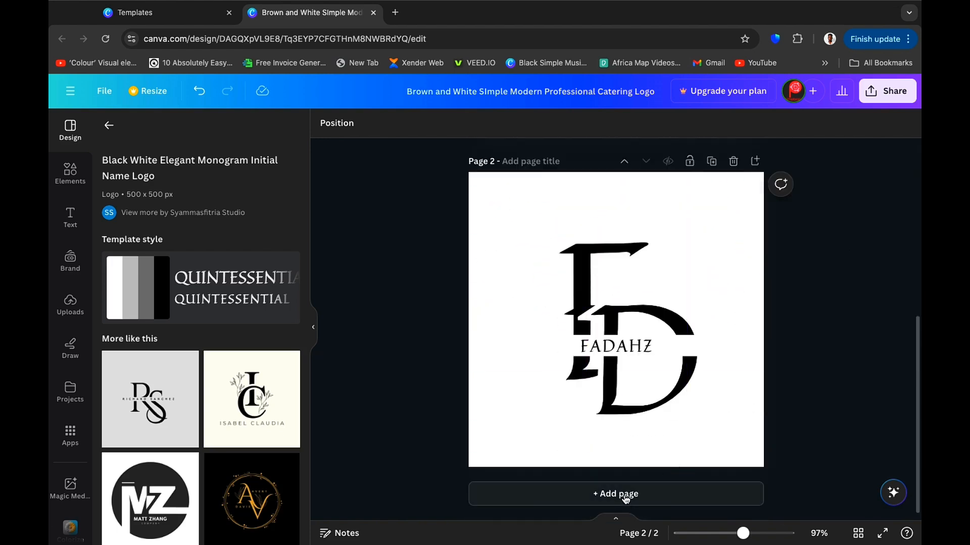
pyautogui.click(627, 500)
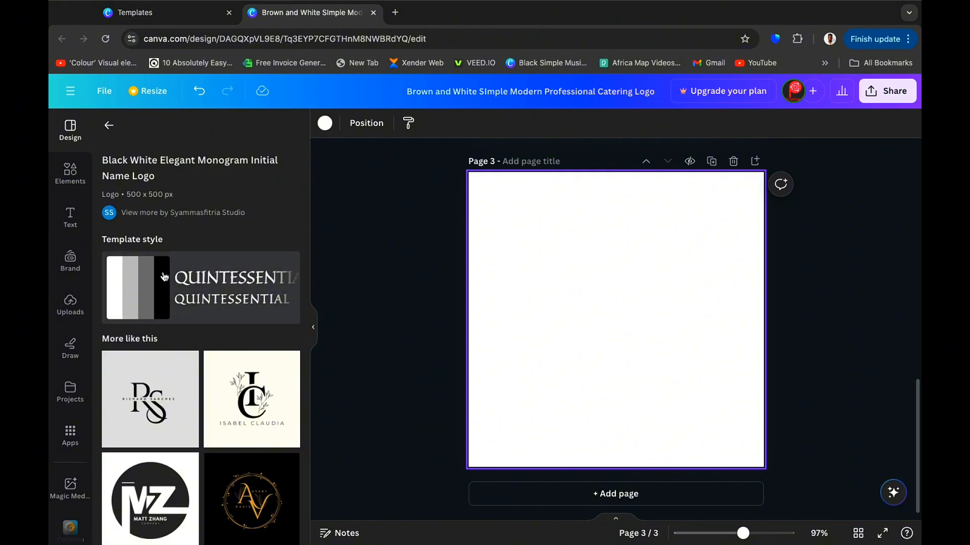
# Add a circle shape to page 3, enlarge it and center it on the page.
pyautogui.click(72, 174)
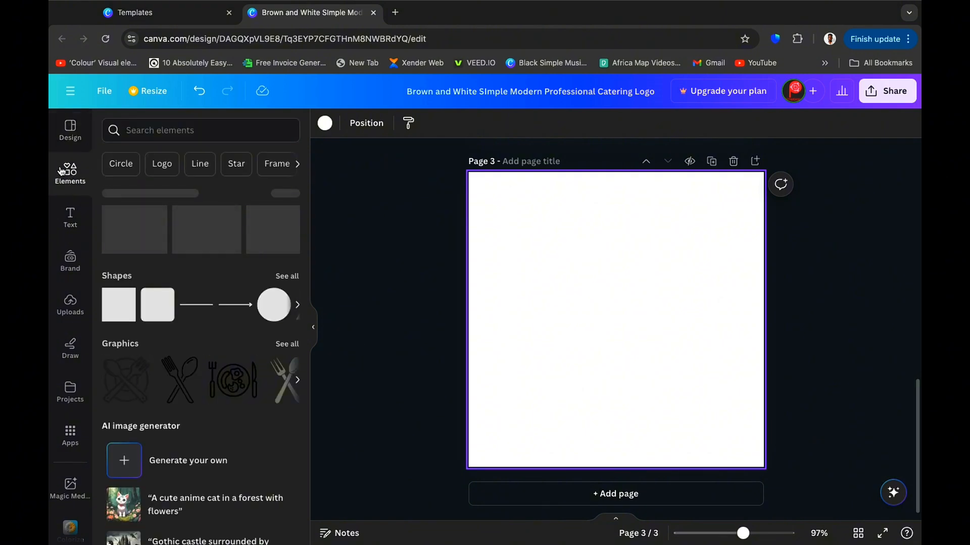
pyautogui.click(273, 320)
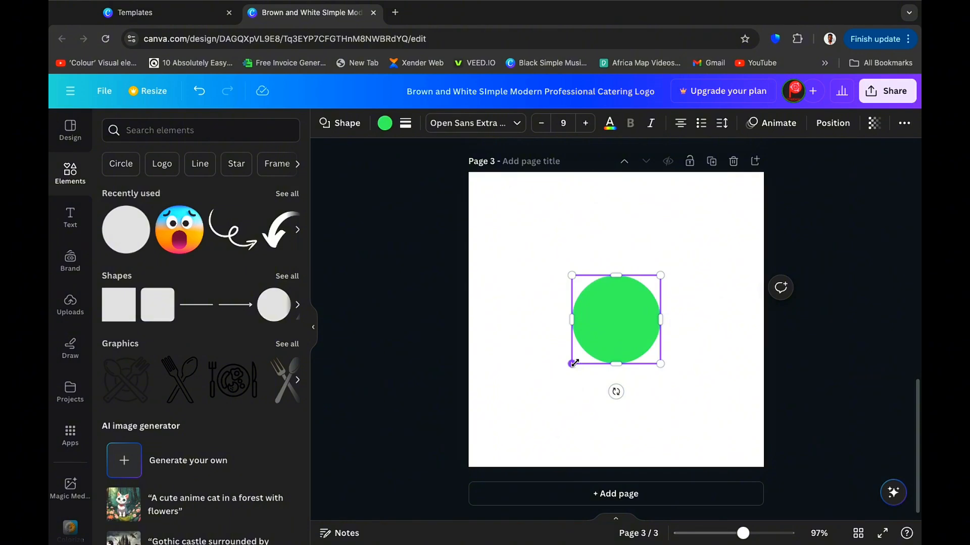
pyautogui.moveTo(573, 362); pyautogui.dragTo(503, 435)
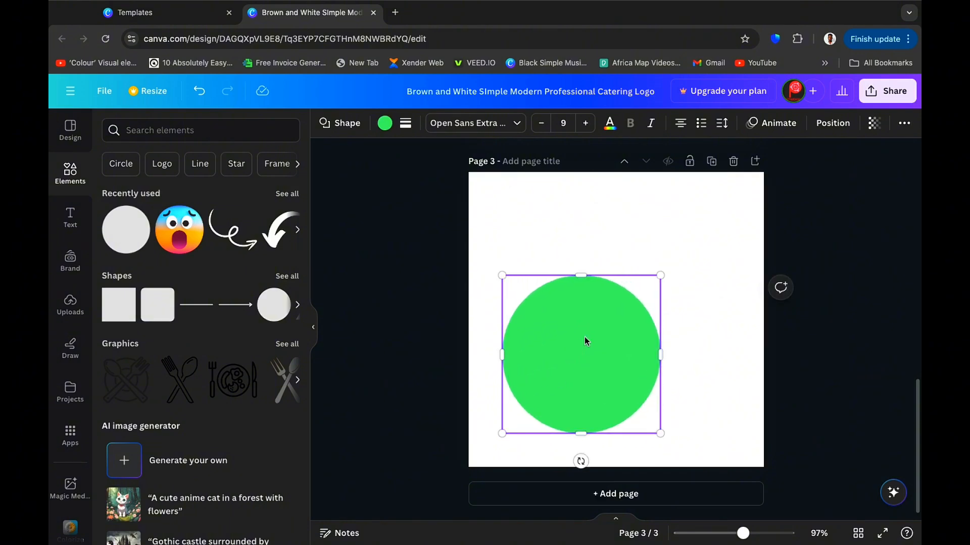
pyautogui.moveTo(585, 342); pyautogui.dragTo(608, 288)
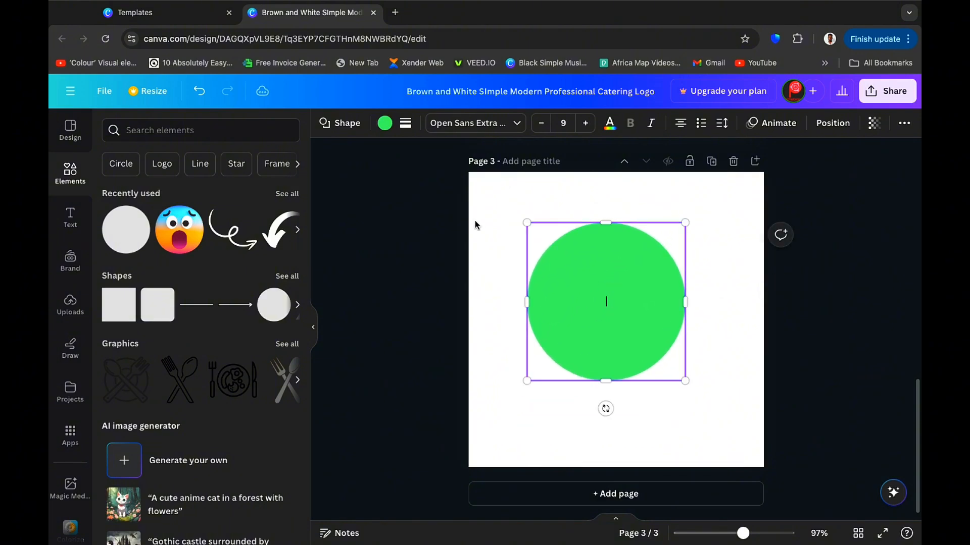
# Color the circle with the document blue.
pyautogui.click(385, 126)
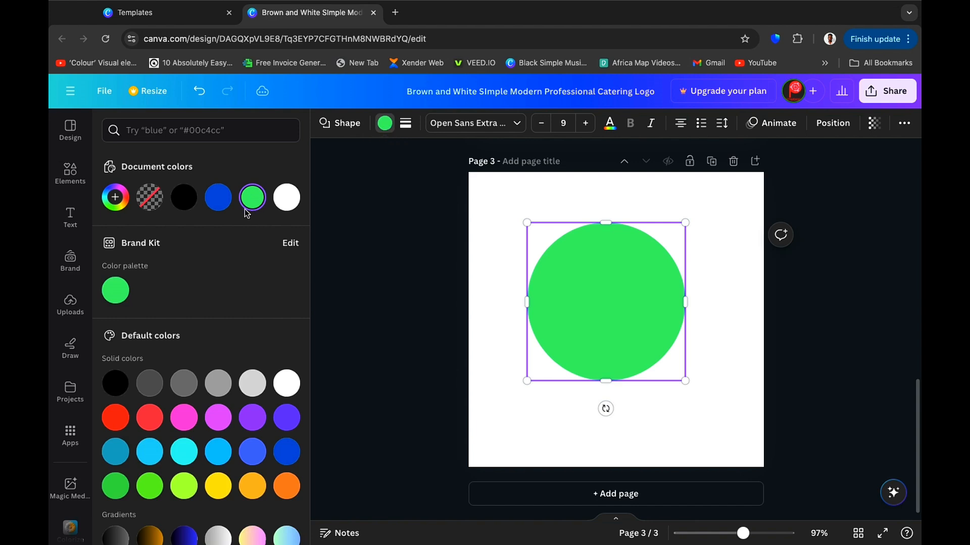
pyautogui.click(218, 200)
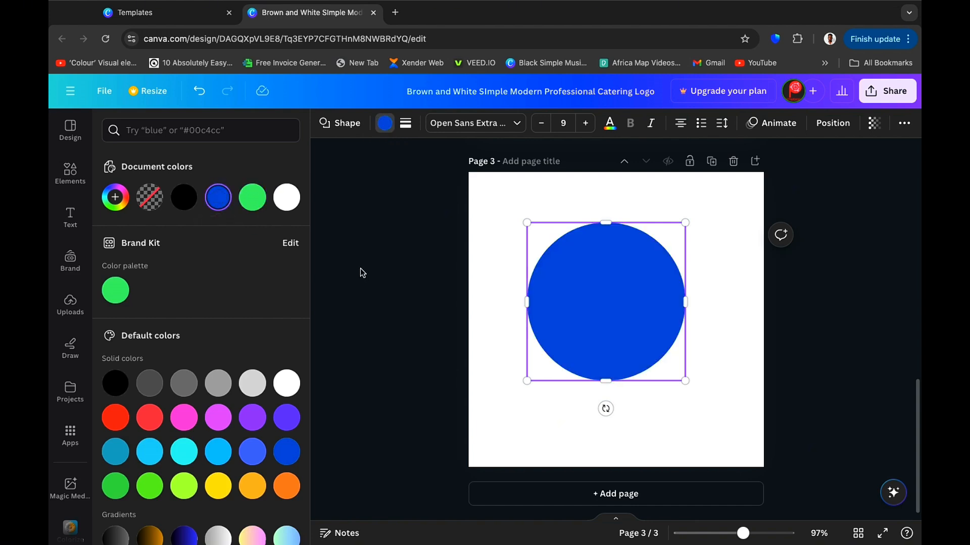
pyautogui.click(375, 270)
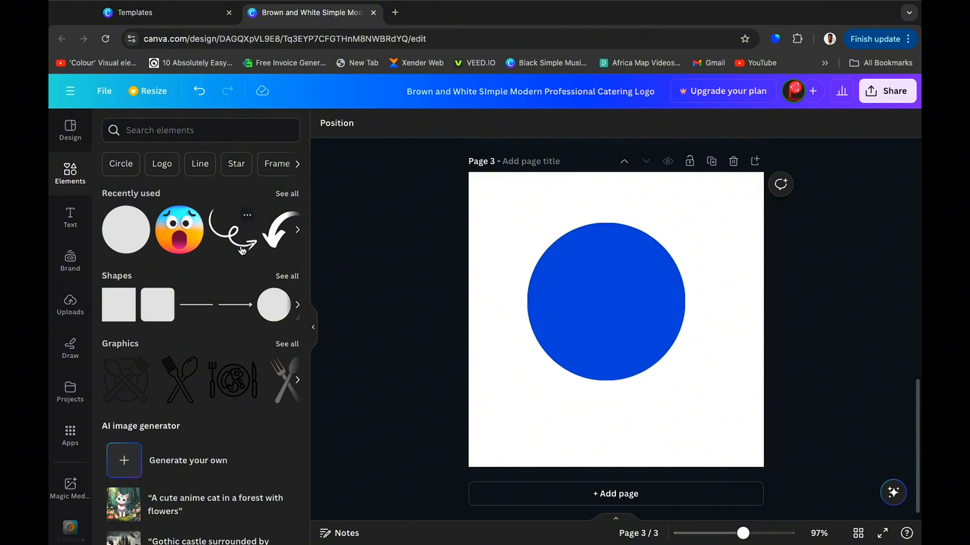
# Search graphics for car, add the red sports car, and enlarge it across the lower part of the circle.
pyautogui.click(158, 130)
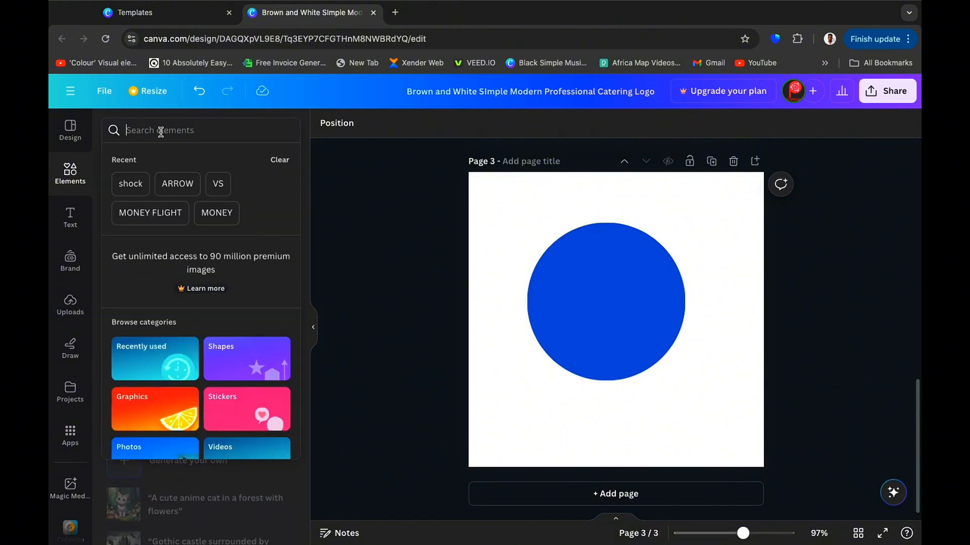
pyautogui.write('car')
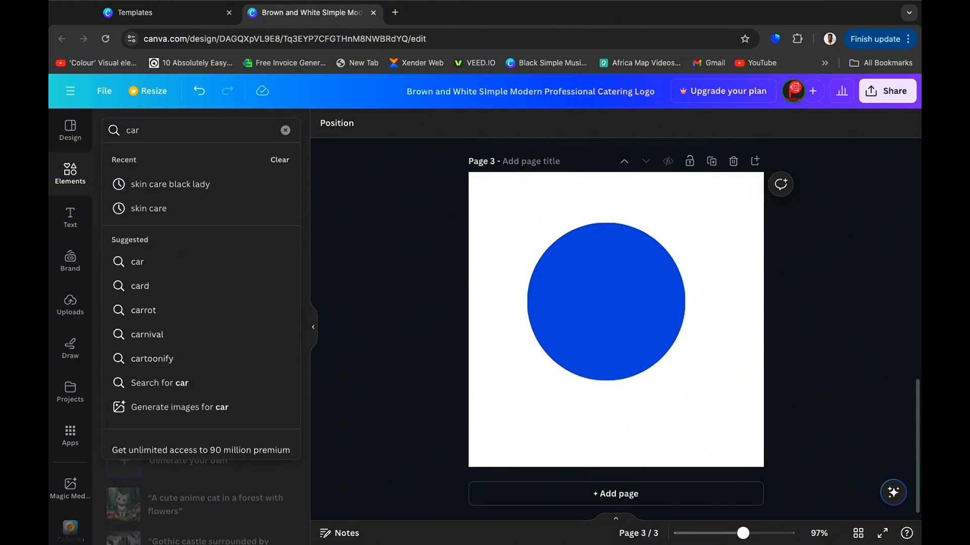
pyautogui.press('Return')
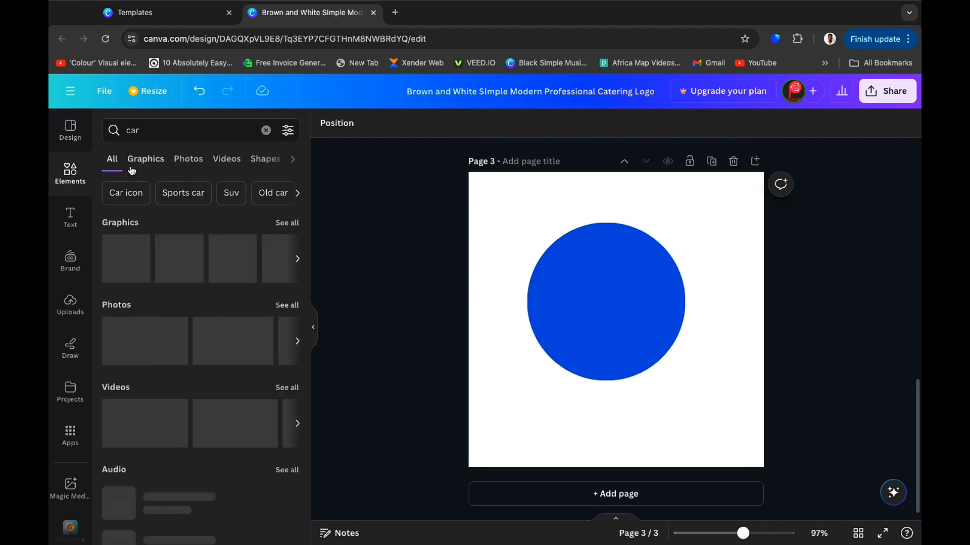
pyautogui.click(152, 161)
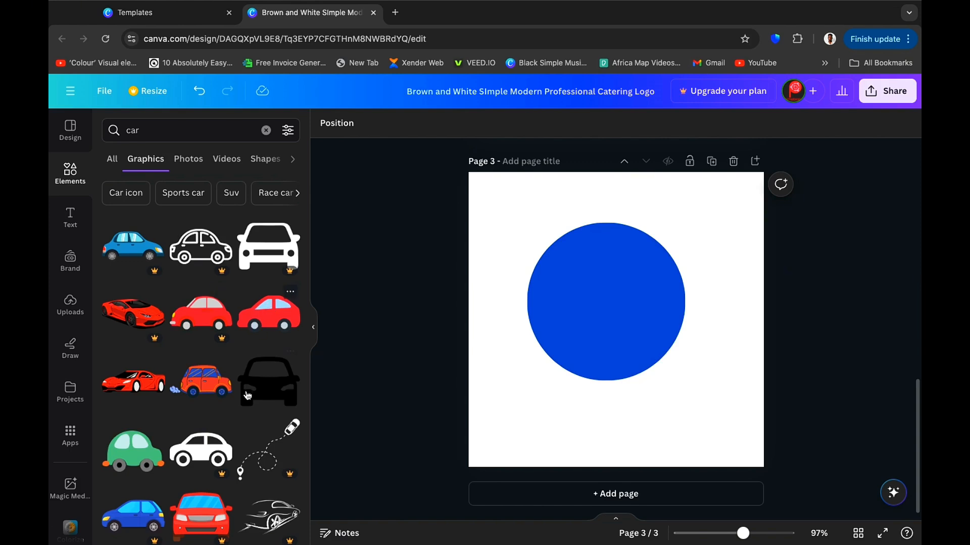
pyautogui.click(139, 377)
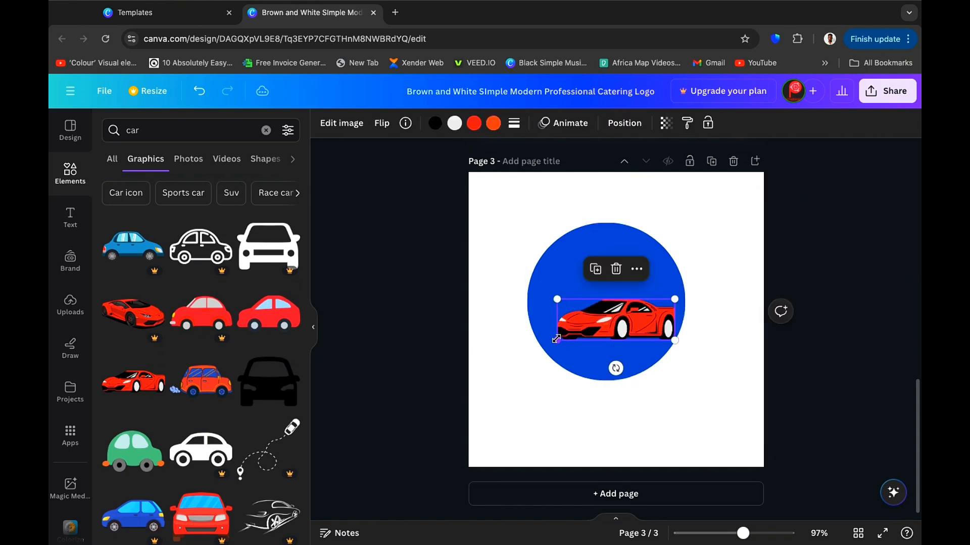
pyautogui.moveTo(557, 341); pyautogui.dragTo(446, 403)
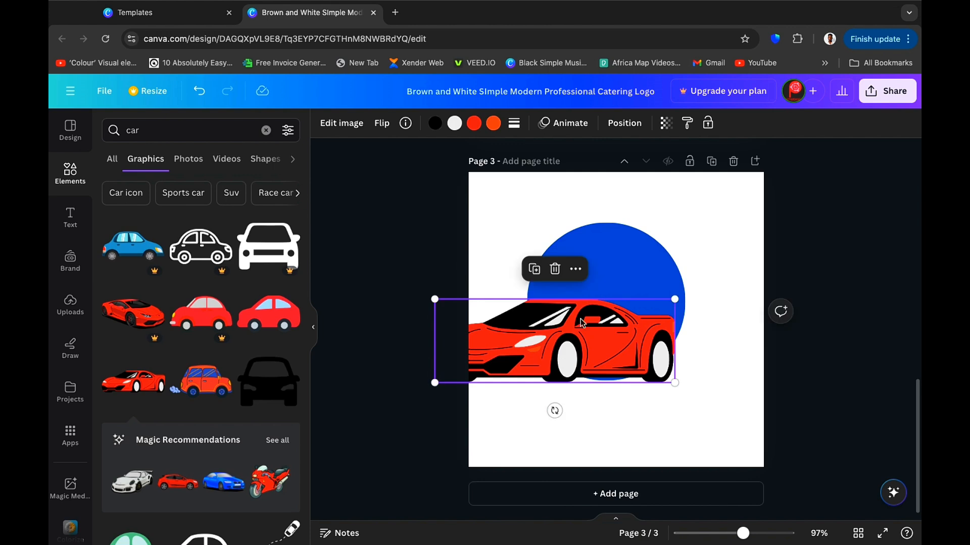
pyautogui.moveTo(584, 324); pyautogui.dragTo(637, 325)
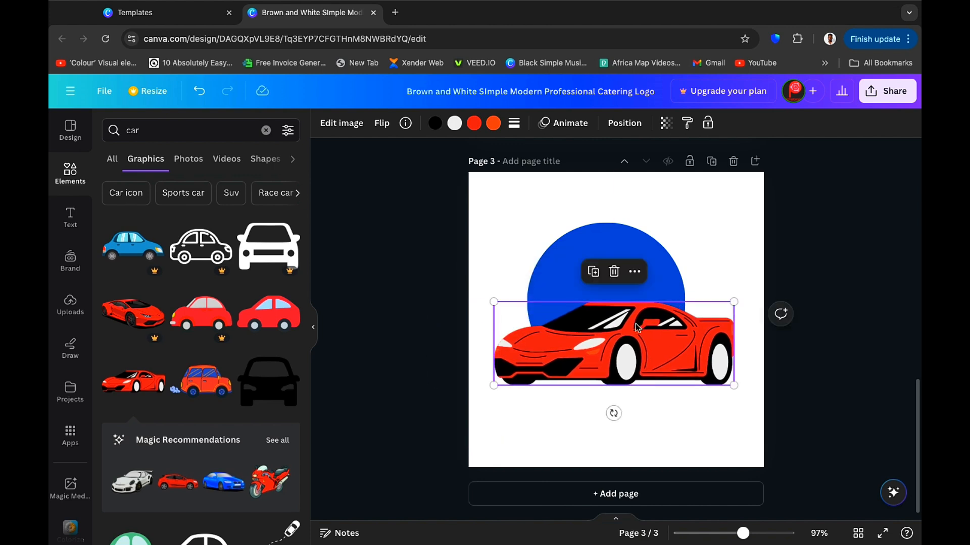
# Add a heading to page 3 reading FADAZ AUTOS, split onto two lines.
pyautogui.click(76, 219)
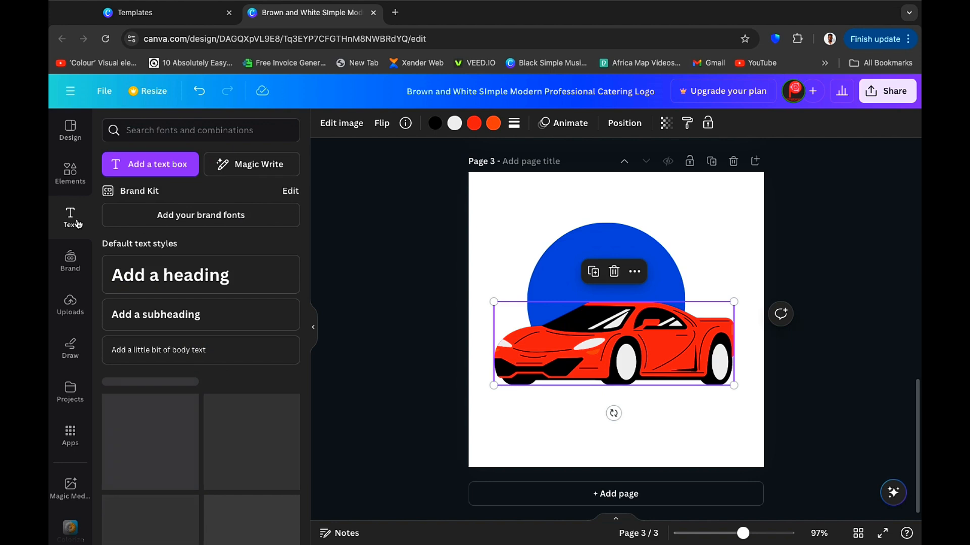
pyautogui.click(188, 276)
pyautogui.write('fa')
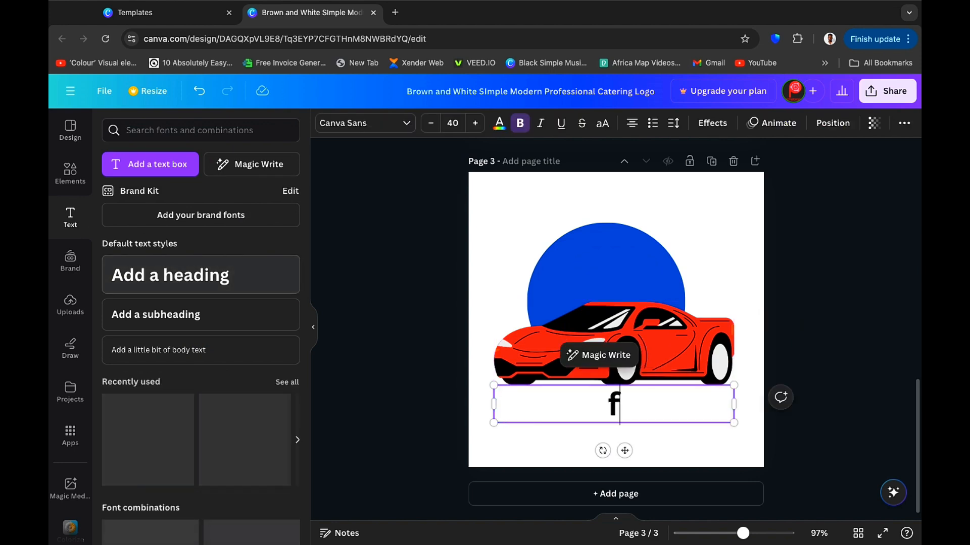
pyautogui.press('BackSpace')
pyautogui.press('BackSpace')
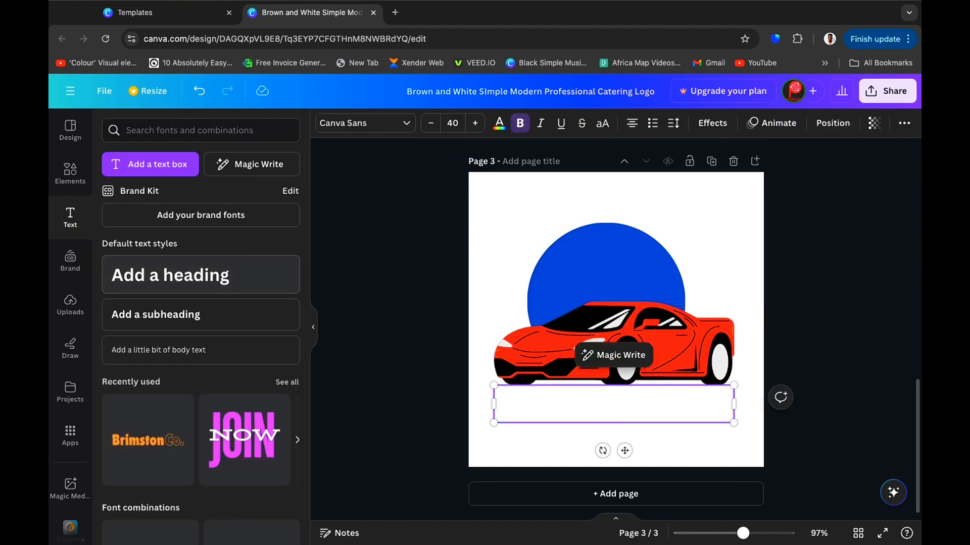
pyautogui.write('FADA')
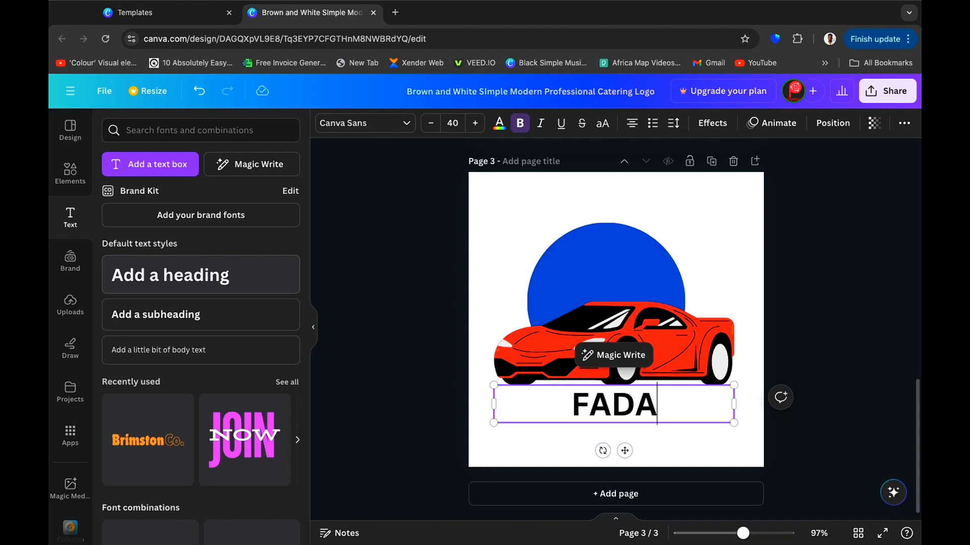
pyautogui.write('Z')
pyautogui.press('BackSpace')
pyautogui.write('CA')
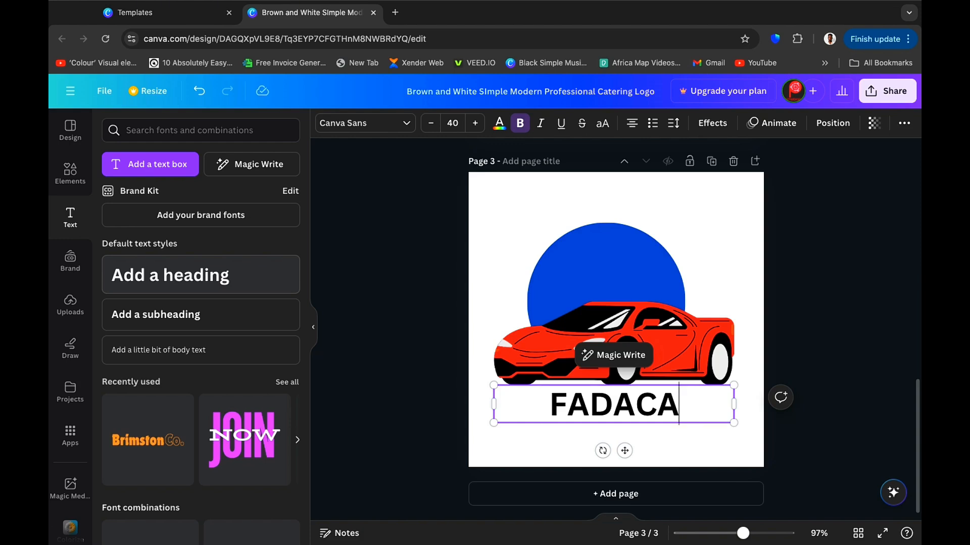
pyautogui.press('BackSpace')
pyautogui.press('BackSpace')
pyautogui.write('Z')
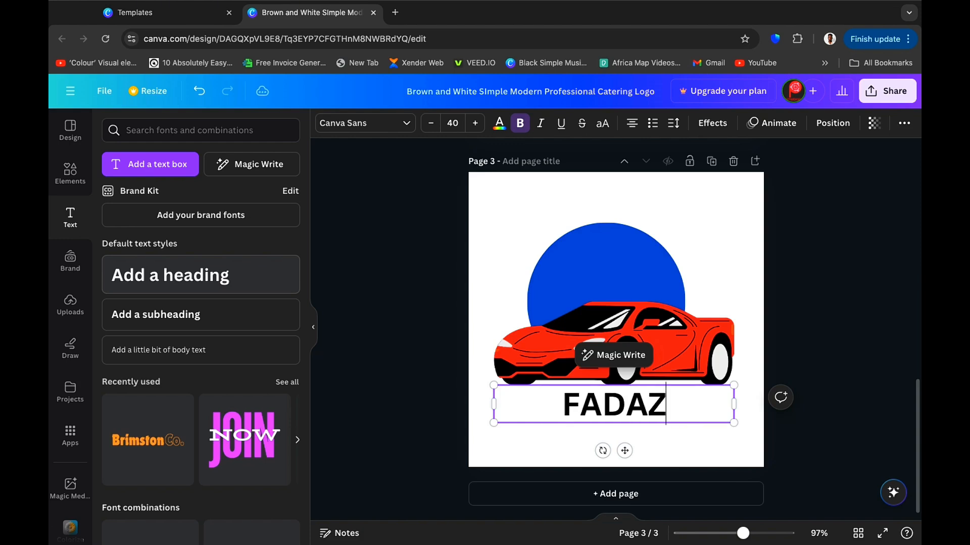
pyautogui.write('AUTOS')
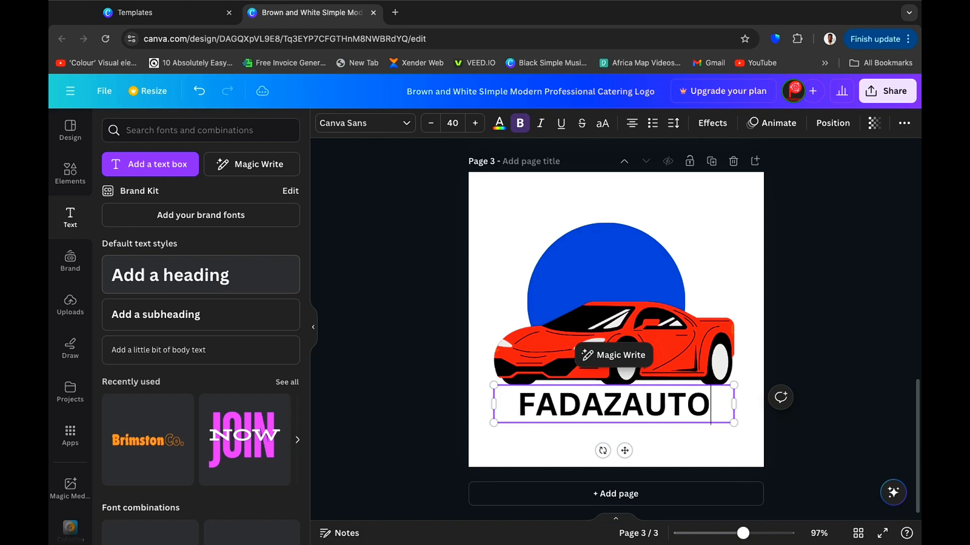
pyautogui.press('Left')
pyautogui.press('Left')
pyautogui.press('Left')
pyautogui.press('Left')
pyautogui.press('Left')
pyautogui.press('Left')
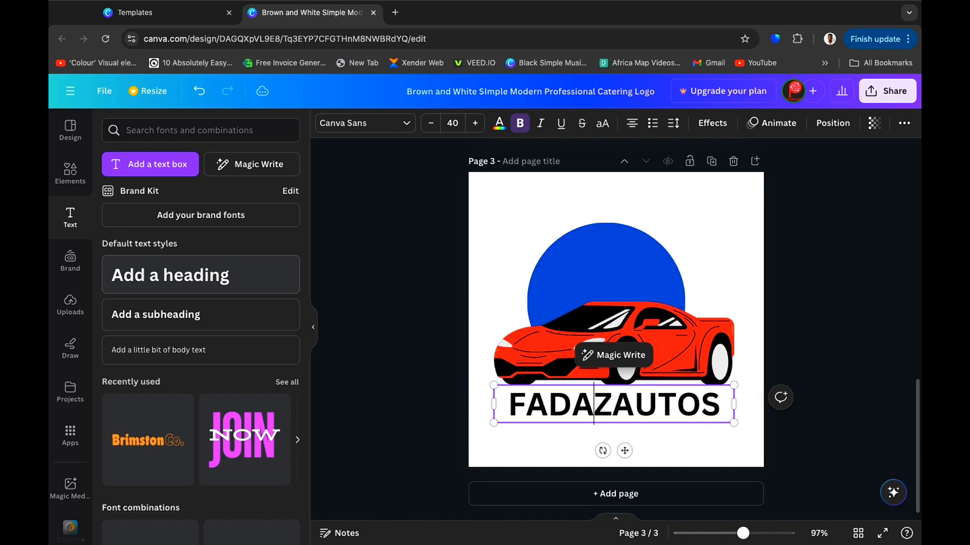
pyautogui.press('Right')
pyautogui.press('Return')
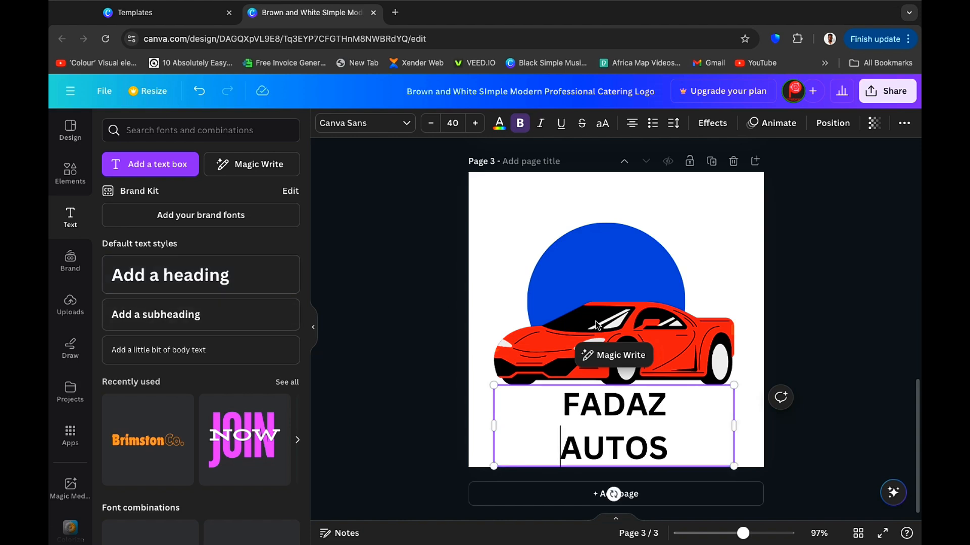
# Move the heading up onto the top of the circle and widen its text box.
pyautogui.click(730, 401)
pyautogui.click(649, 410)
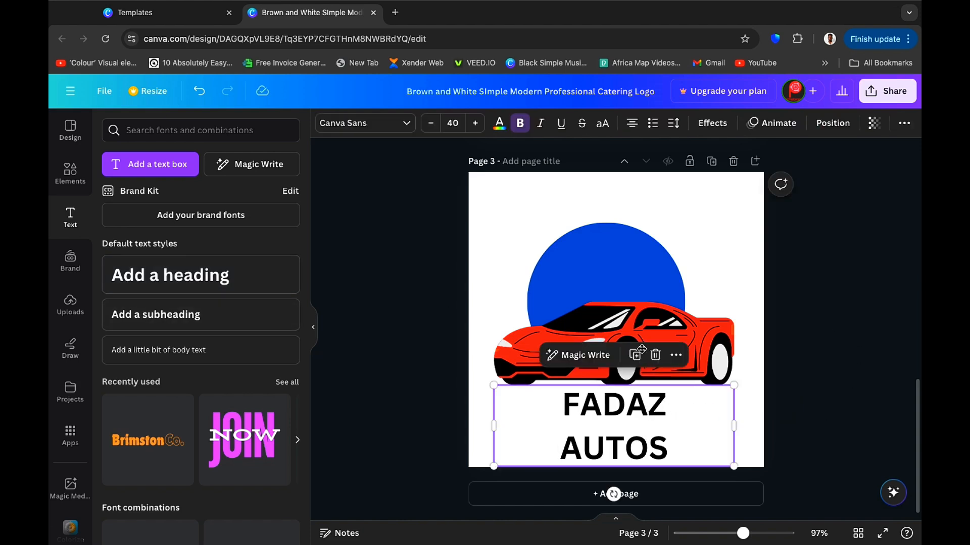
pyautogui.moveTo(649, 410); pyautogui.dragTo(620, 254)
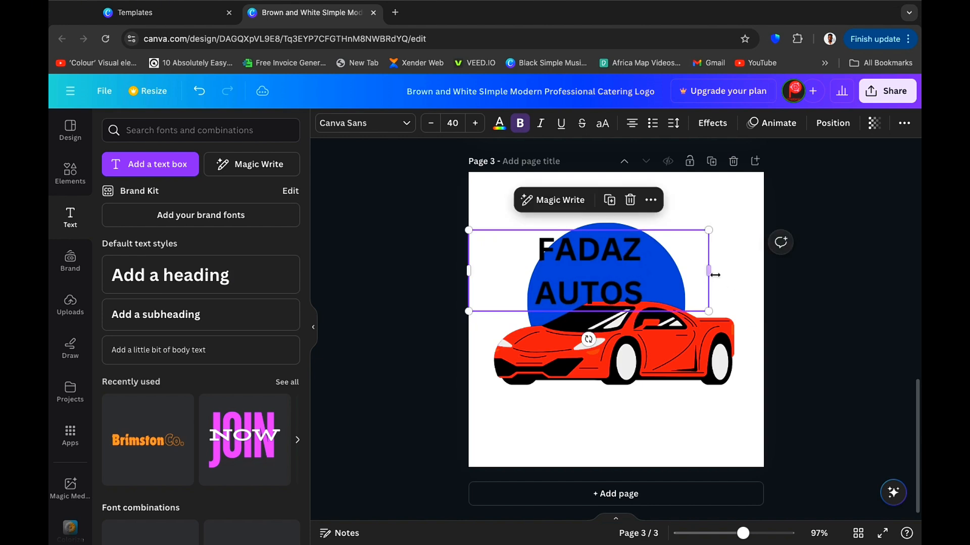
pyautogui.moveTo(778, 269)
pyautogui.mouseDown()
pyautogui.moveTo(797, 273)
pyautogui.moveTo(759, 271)
pyautogui.mouseUp()
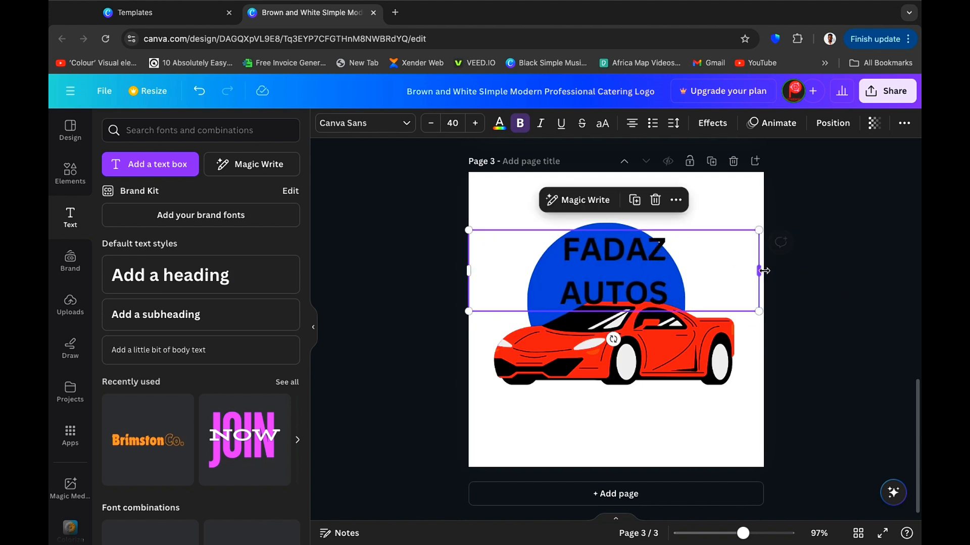
# Join the heading back onto a single line as FADAZ AUTOS.
pyautogui.click(574, 296)
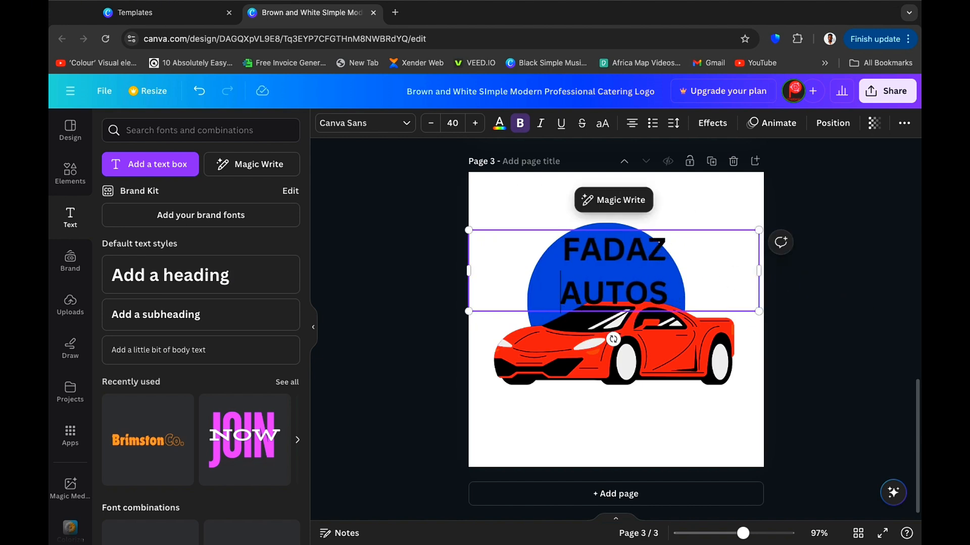
pyautogui.press('BackSpace')
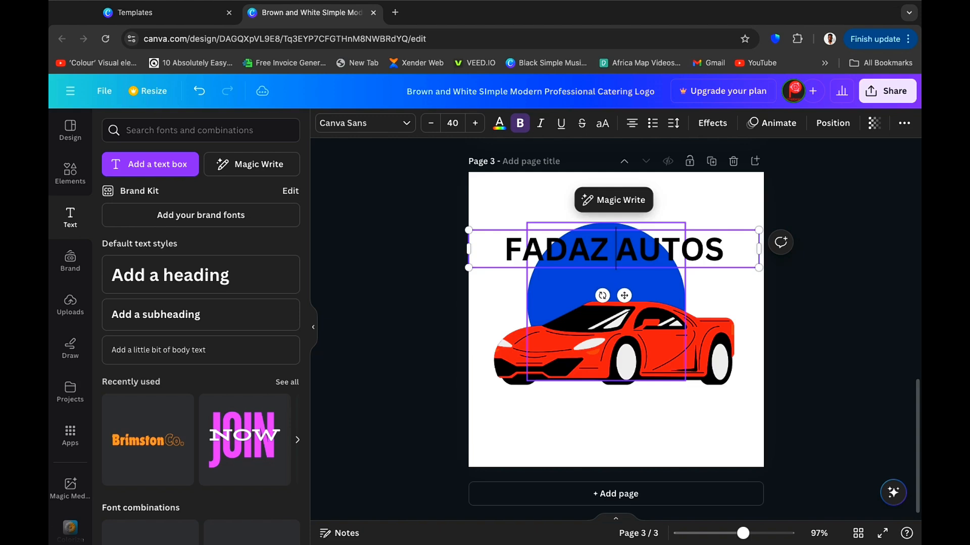
pyautogui.click(877, 320)
# Reduce the heading's font size to 20 and lower it onto the upper part of the circle.
pyautogui.click(685, 250)
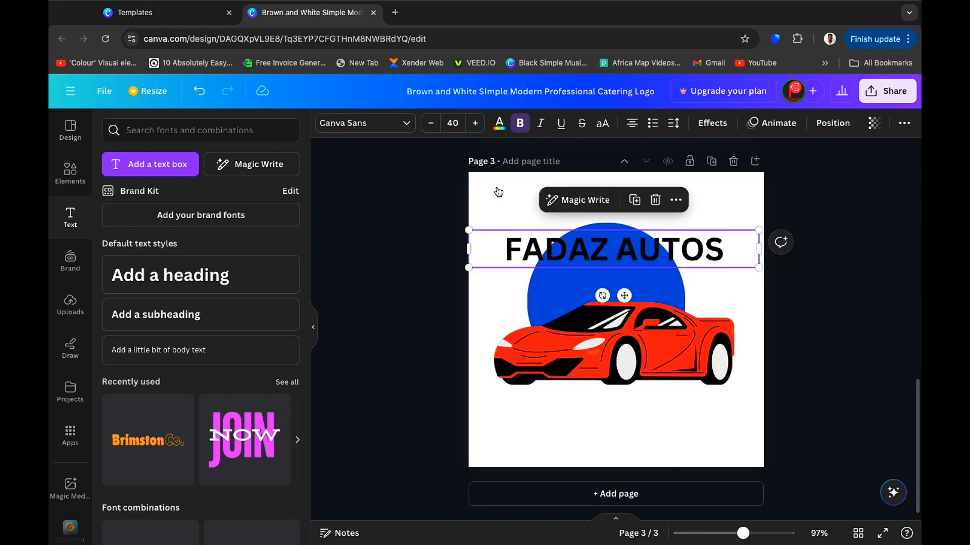
pyautogui.click(429, 123)
pyautogui.click(429, 123)
pyautogui.click(429, 123)
pyautogui.click(429, 123)
pyautogui.click(429, 123)
pyautogui.click(429, 123)
pyautogui.click(430, 123)
pyautogui.click(430, 123)
pyautogui.click(429, 123)
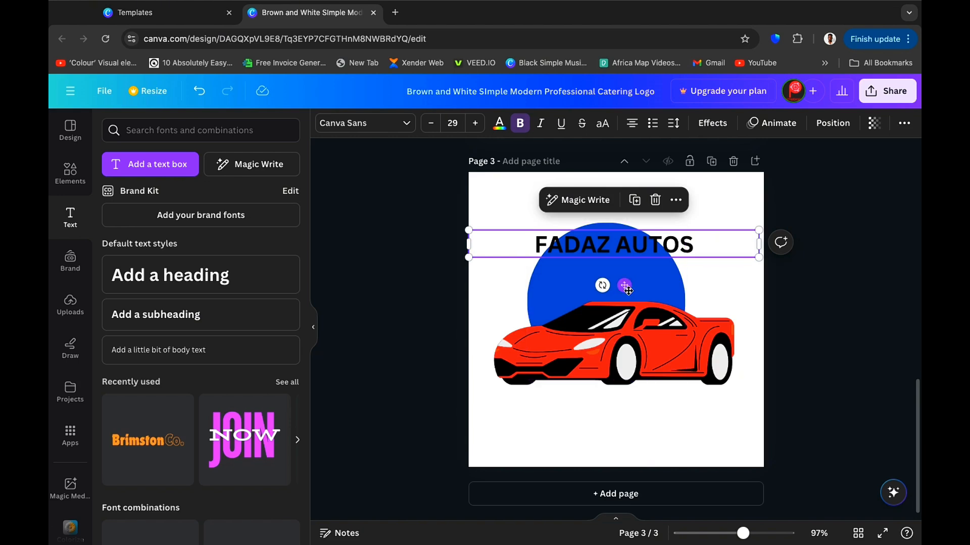
pyautogui.moveTo(626, 288); pyautogui.dragTo(626, 318)
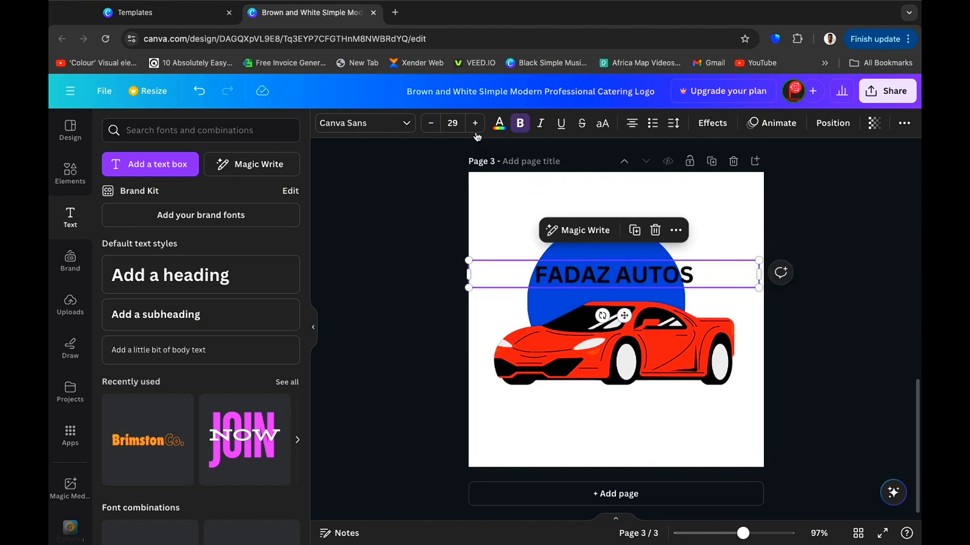
pyautogui.click(433, 126)
pyautogui.click(433, 127)
pyautogui.click(433, 126)
pyautogui.click(433, 126)
pyautogui.click(433, 126)
pyautogui.click(433, 126)
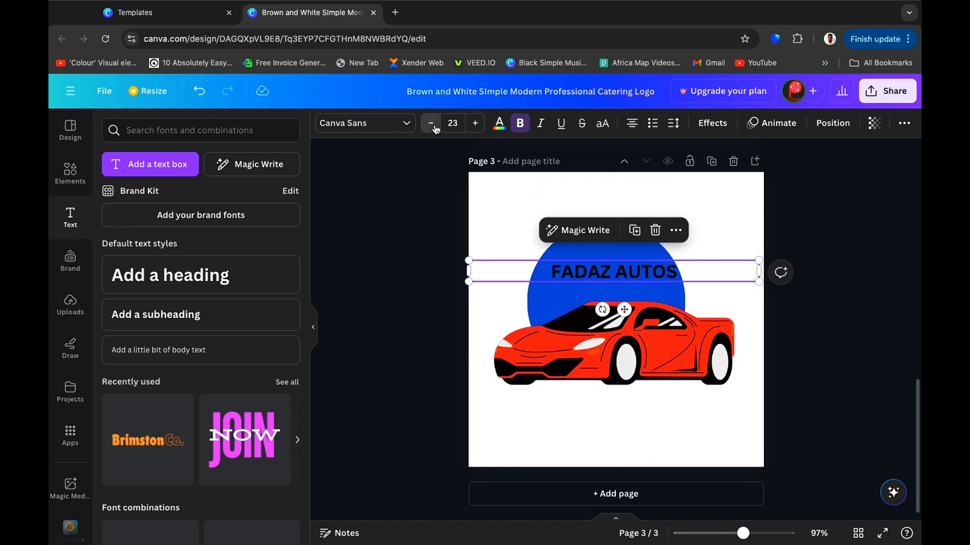
pyautogui.click(433, 125)
pyautogui.click(433, 126)
pyautogui.click(433, 126)
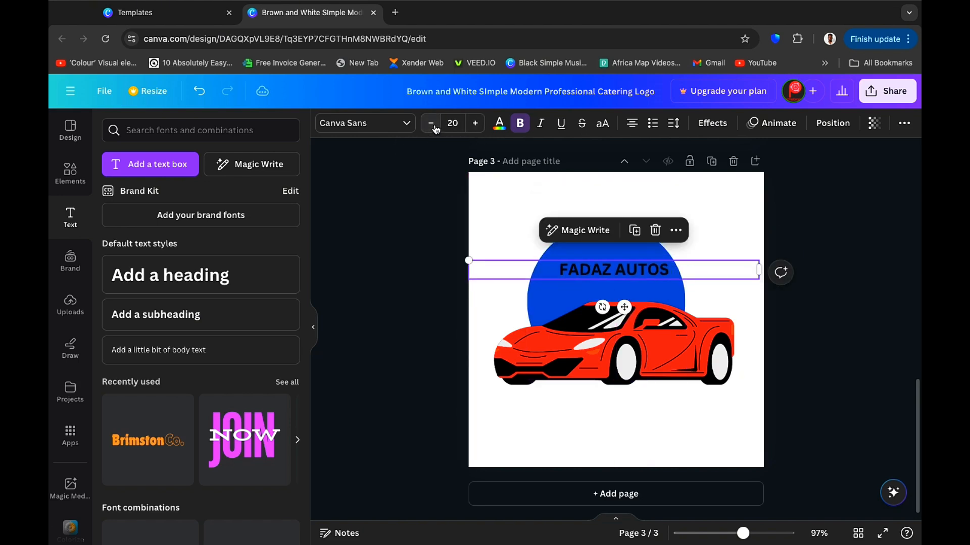
# Color the heading white, scale it to about 22.4 and center it over the circle.
pyautogui.click(500, 125)
pyautogui.click(221, 204)
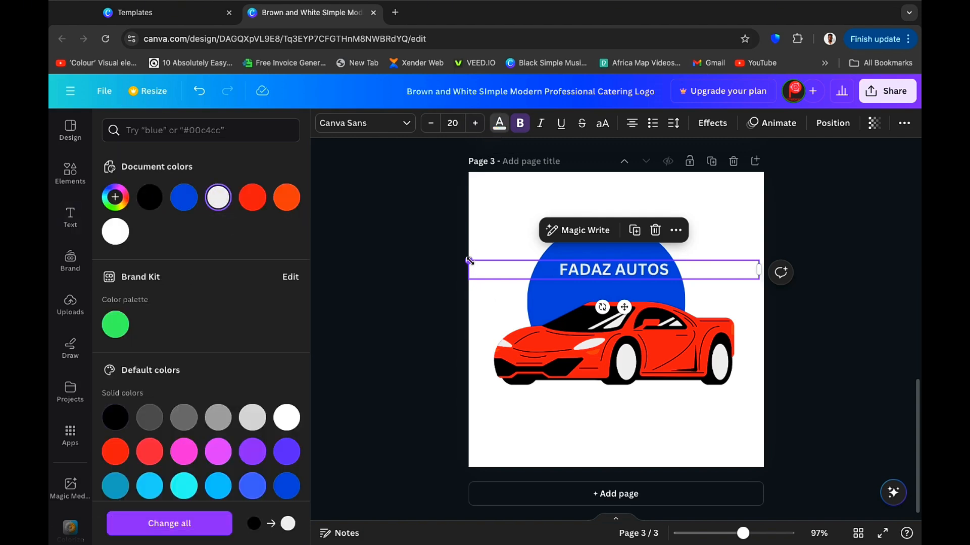
pyautogui.moveTo(470, 261); pyautogui.dragTo(433, 258)
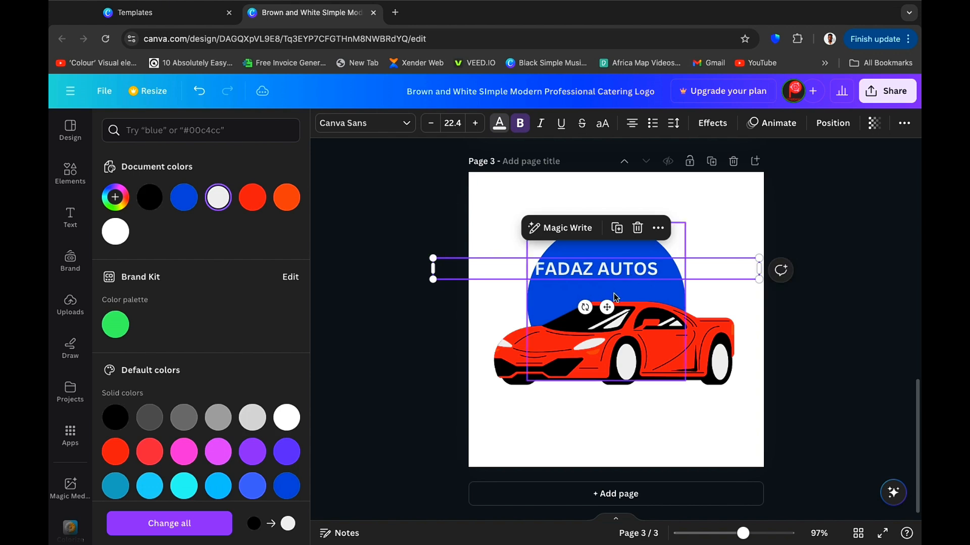
pyautogui.moveTo(608, 305); pyautogui.dragTo(621, 312)
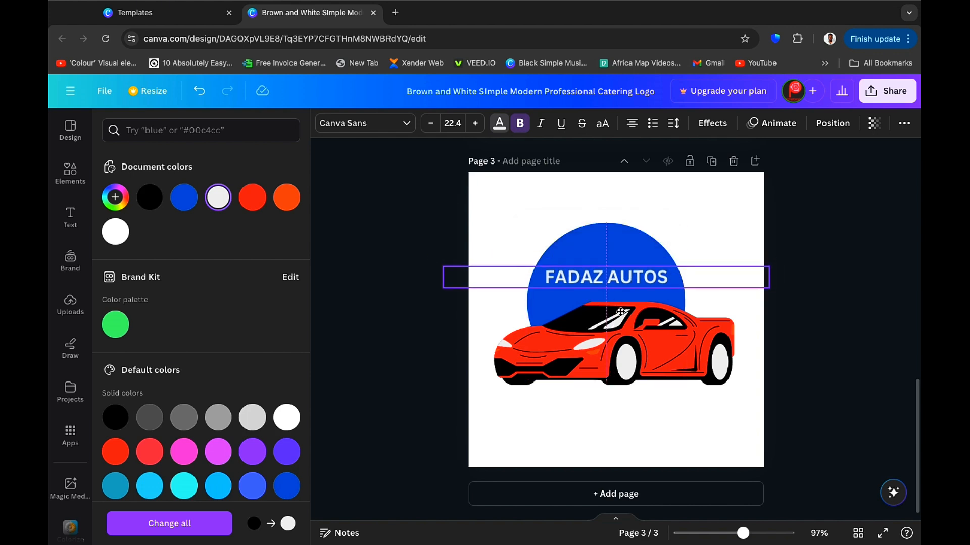
pyautogui.click(859, 210)
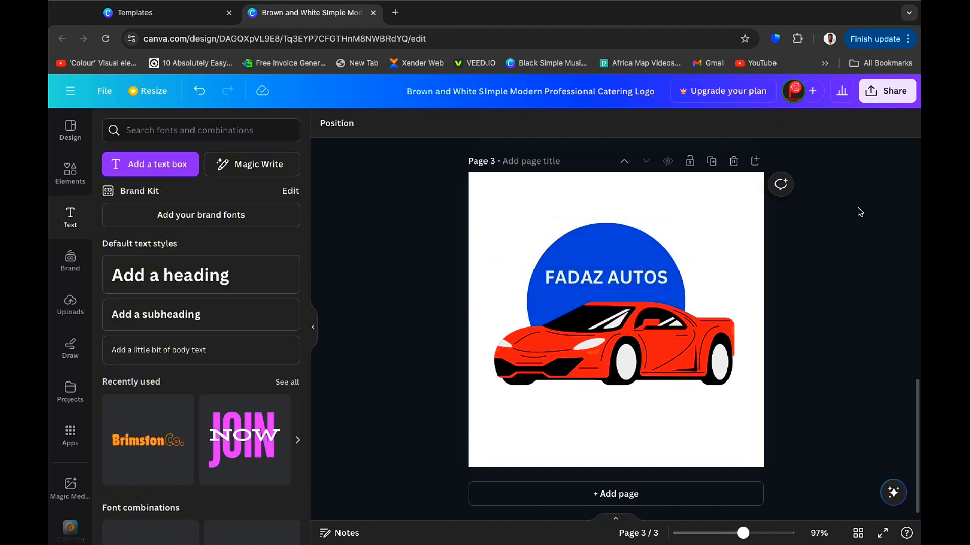
# Recolor the circle with the document red #fe0000.
pyautogui.click(605, 239)
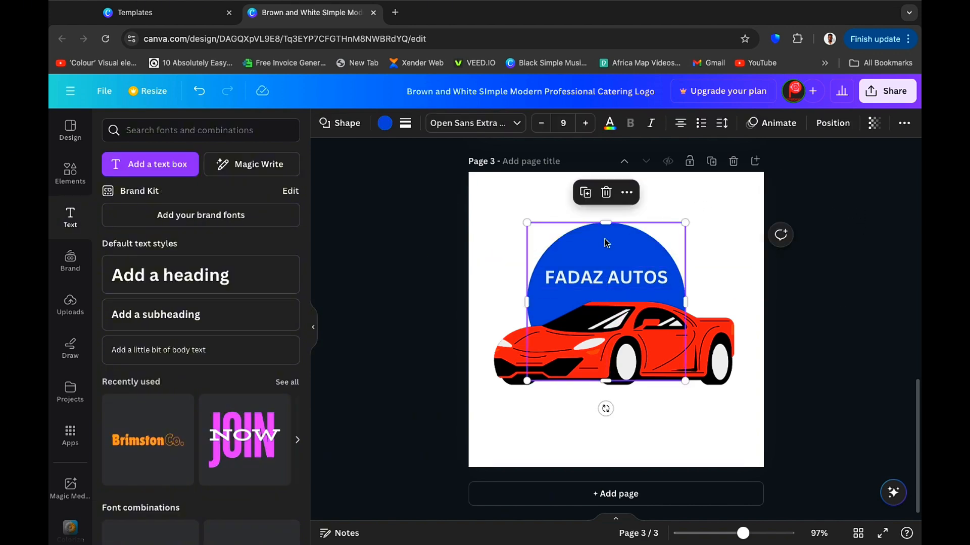
pyautogui.click(386, 123)
pyautogui.click(286, 197)
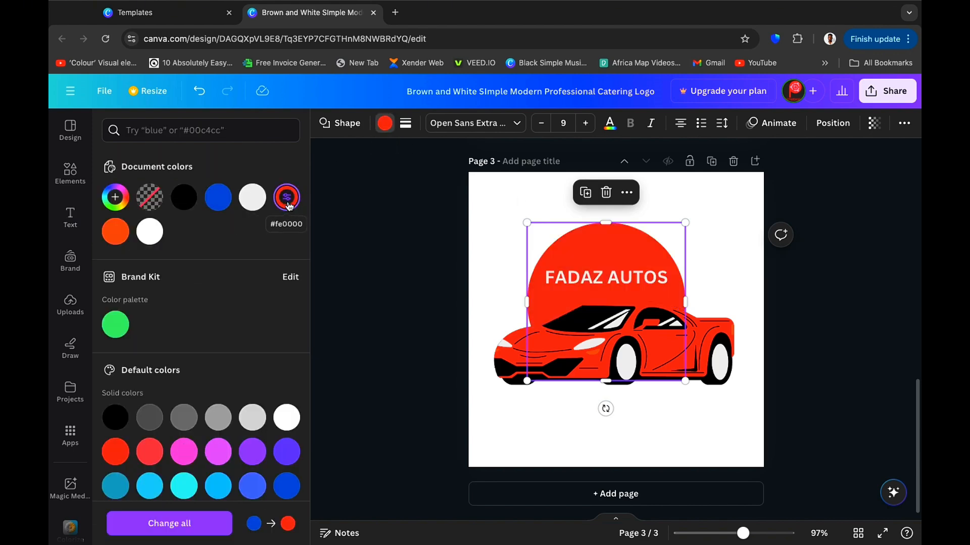
pyautogui.click(843, 328)
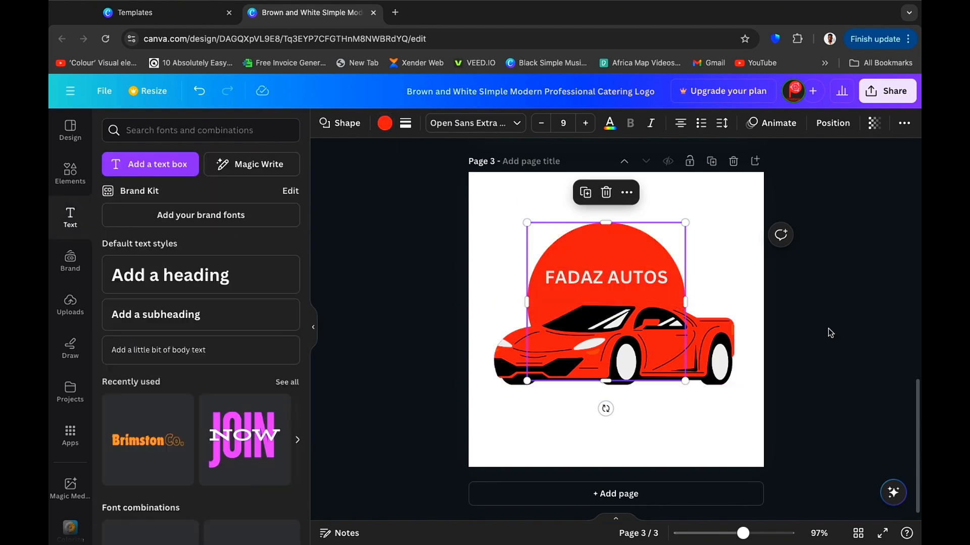
# Nudge the red car slightly to the left.
pyautogui.click(808, 331)
pyautogui.click(675, 356)
pyautogui.moveTo(674, 357); pyautogui.dragTo(668, 356)
pyautogui.click(868, 327)
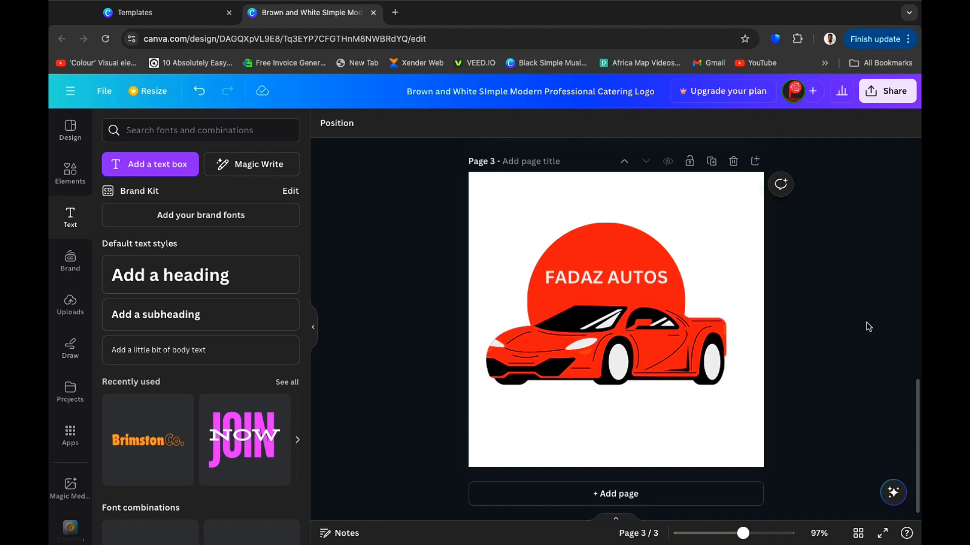
pyautogui.scroll(10, 877, 227)
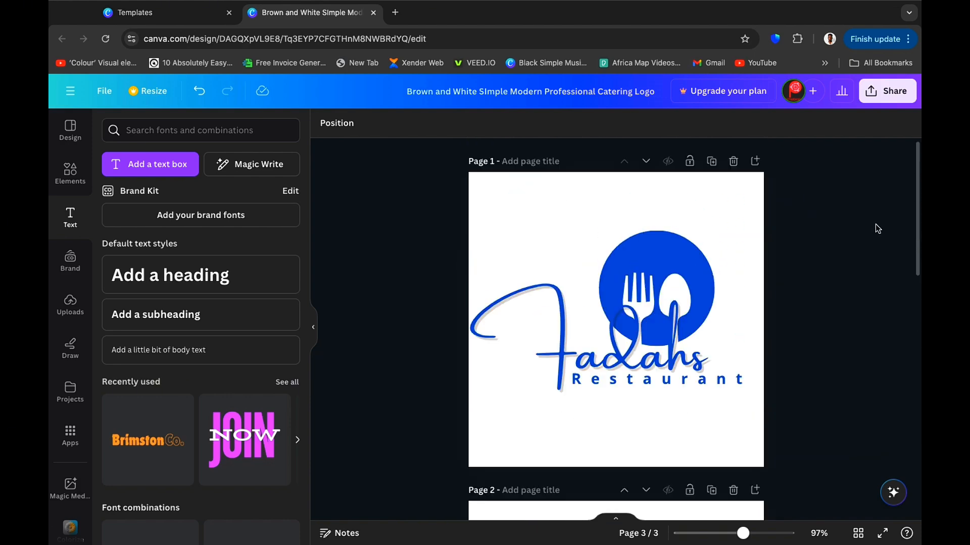
pyautogui.scroll(-10, 878, 225)
pyautogui.scroll(-1, 877, 223)
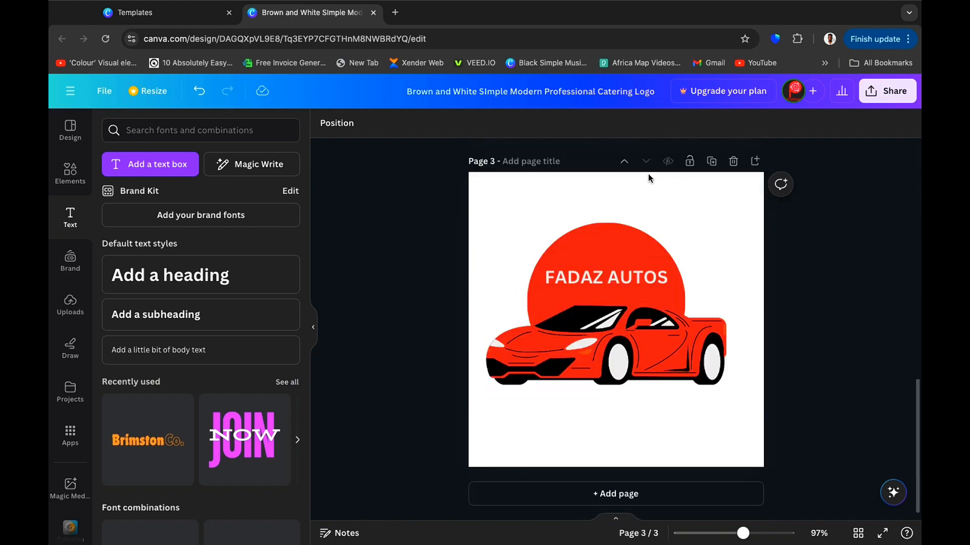
# Search the logo templates for "CONSTRUCTION LOGO".
pyautogui.click(70, 130)
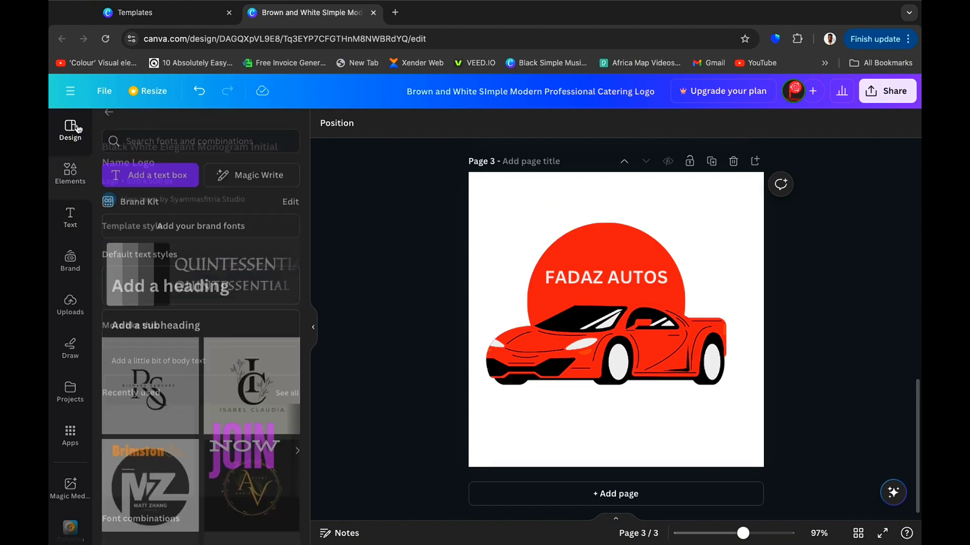
pyautogui.click(109, 127)
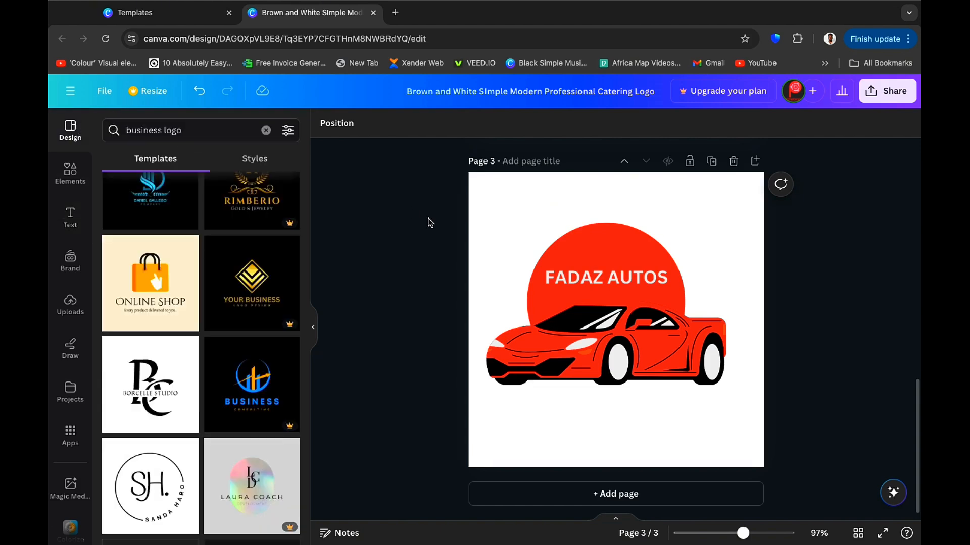
pyautogui.click(184, 132)
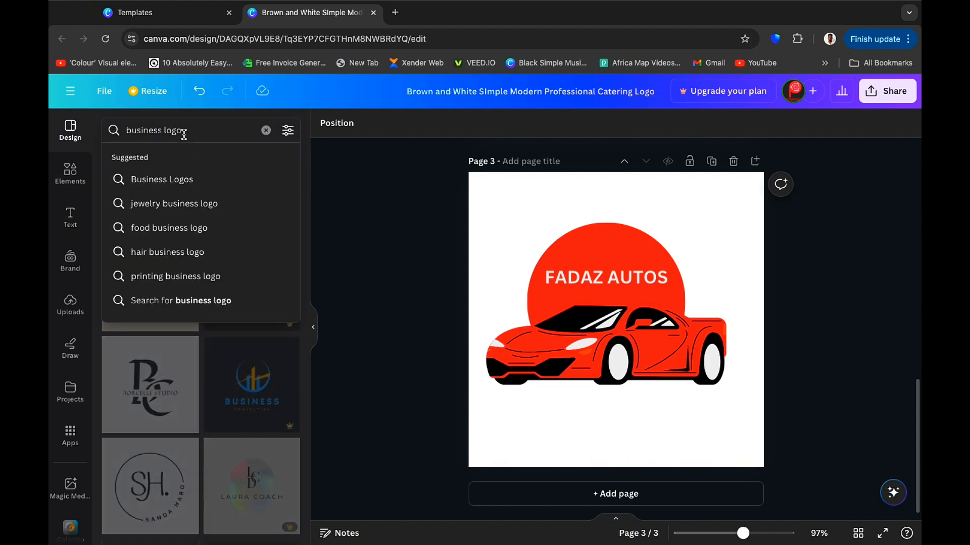
pyautogui.press('BackSpace')
pyautogui.press('BackSpace')
pyautogui.press('BackSpace')
pyautogui.press('BackSpace')
pyautogui.press('BackSpace')
pyautogui.press('BackSpace')
pyautogui.press('BackSpace')
pyautogui.press('BackSpace')
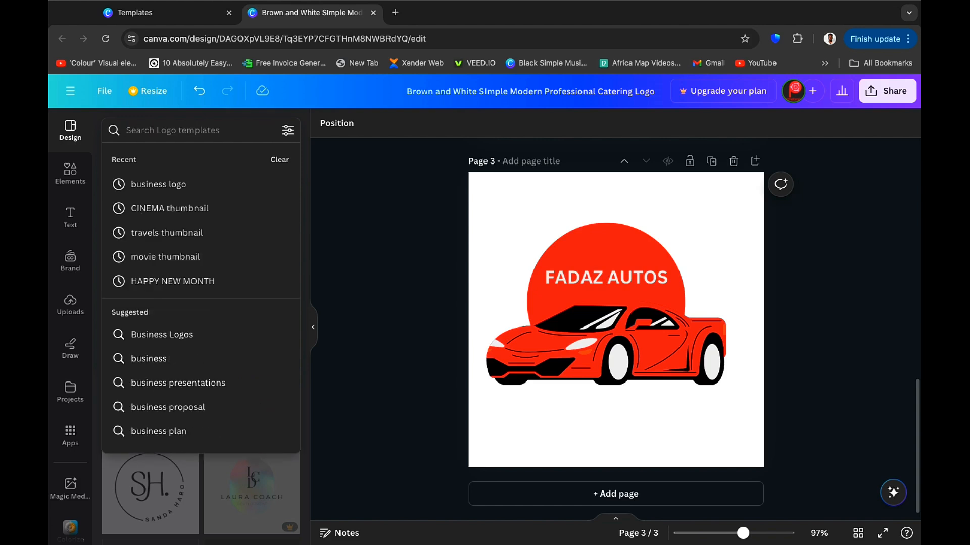
pyautogui.write('CON')
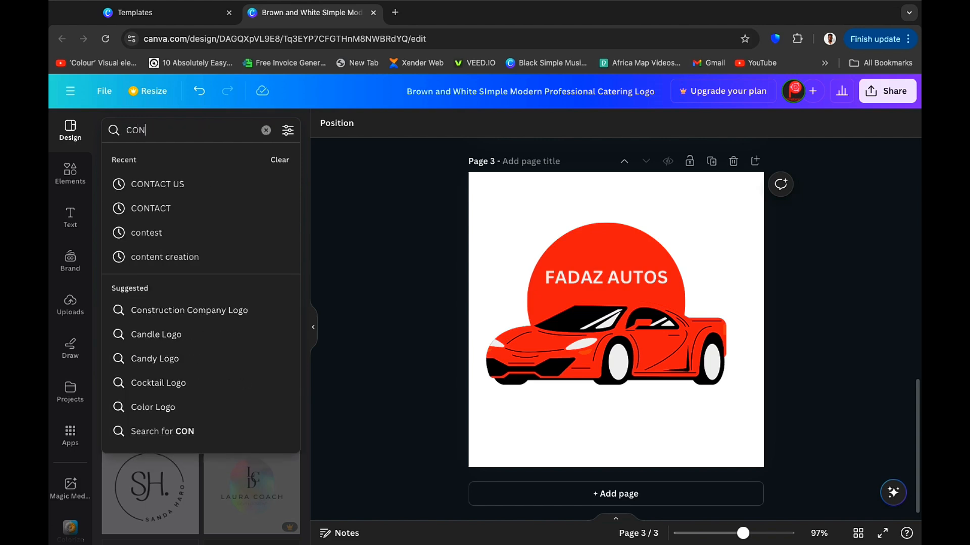
pyautogui.write('STRUCTIO')
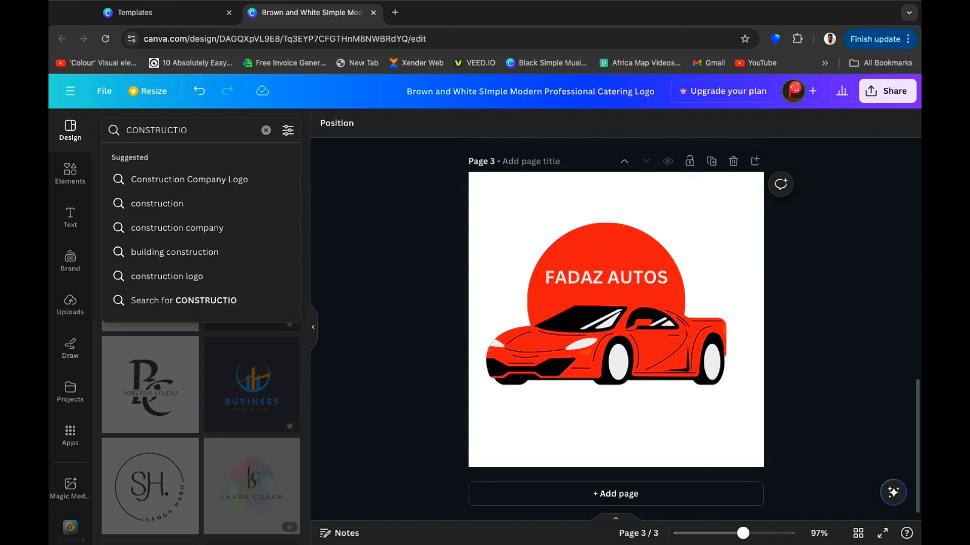
pyautogui.write('GO')
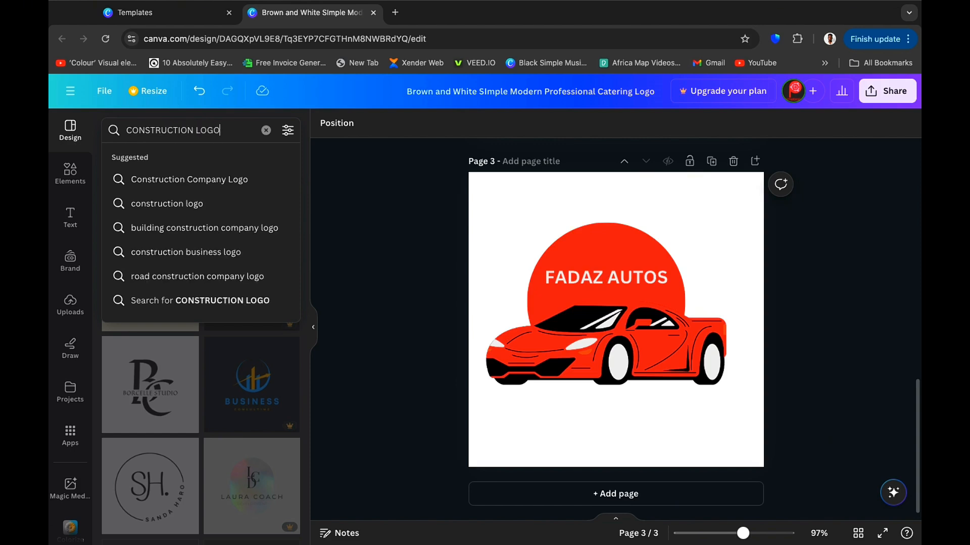
pyautogui.press('Return')
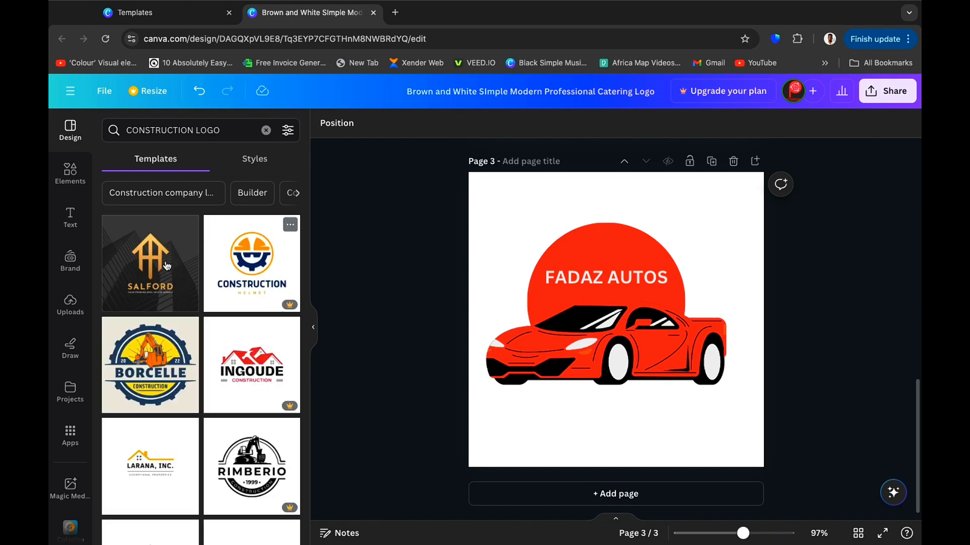
# Add a fourth page and apply the orange Larana, Inc. real estate logo template to it.
pyautogui.scroll(-5, 224, 331)
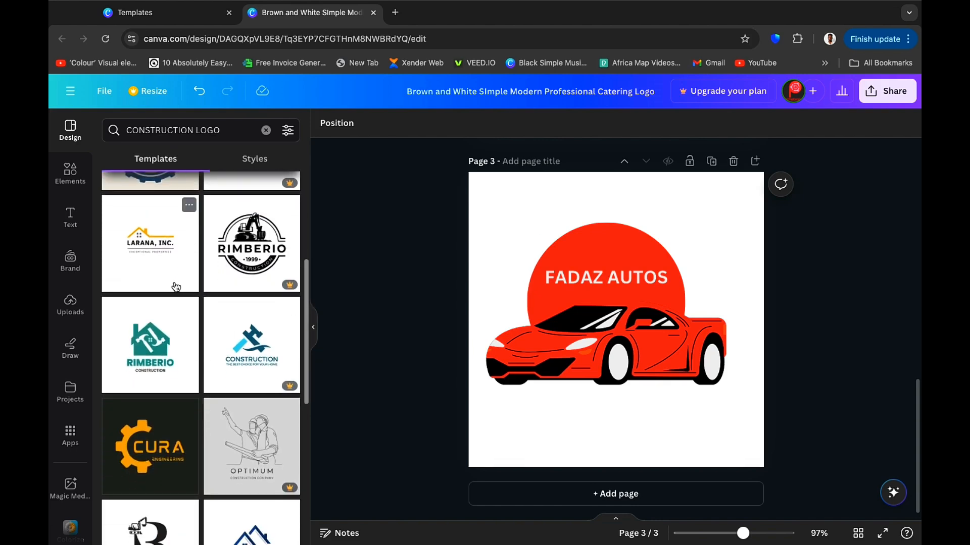
pyautogui.click(635, 501)
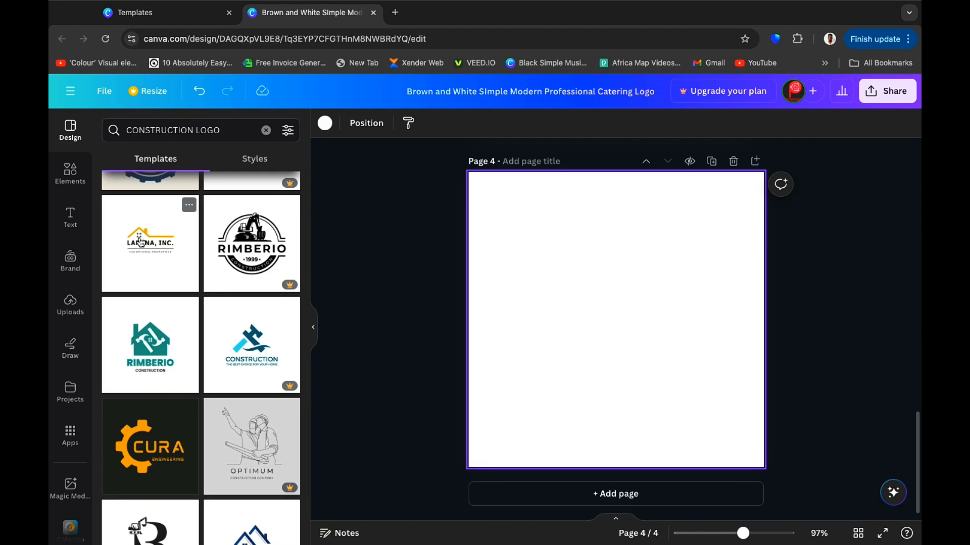
pyautogui.click(140, 242)
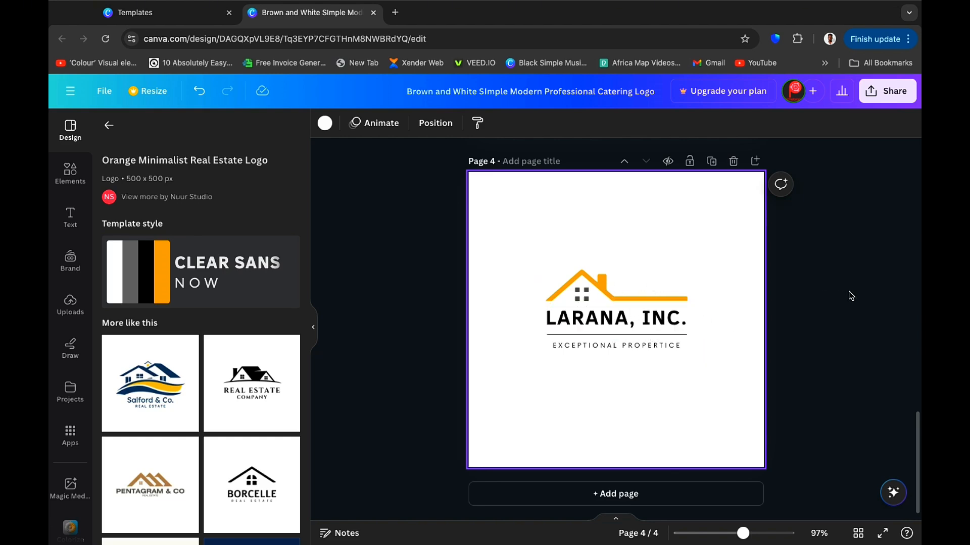
# Open the download options and review the PNG file type and the selection of all four pages without downloading.
pyautogui.scroll(15, 850, 296)
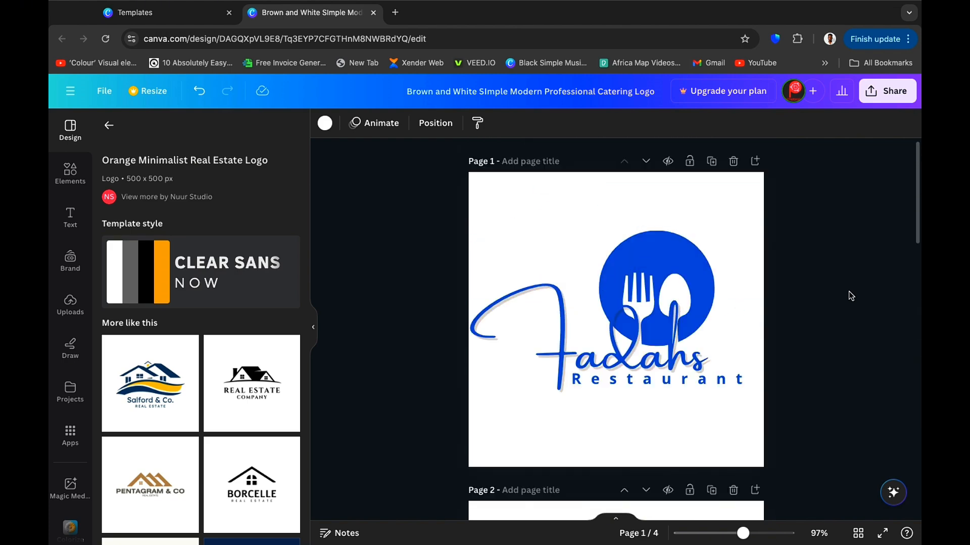
pyautogui.scroll(-15, 851, 296)
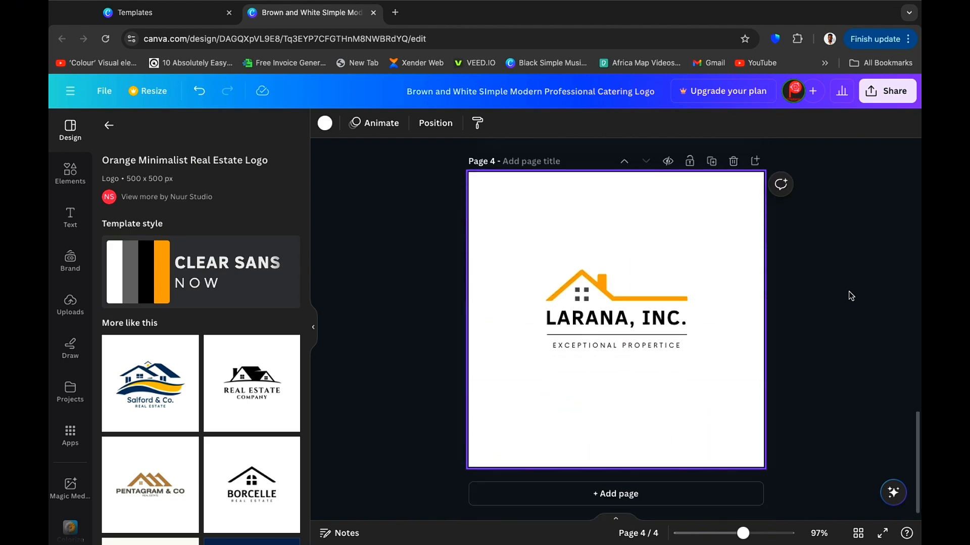
pyautogui.scroll(15, 851, 296)
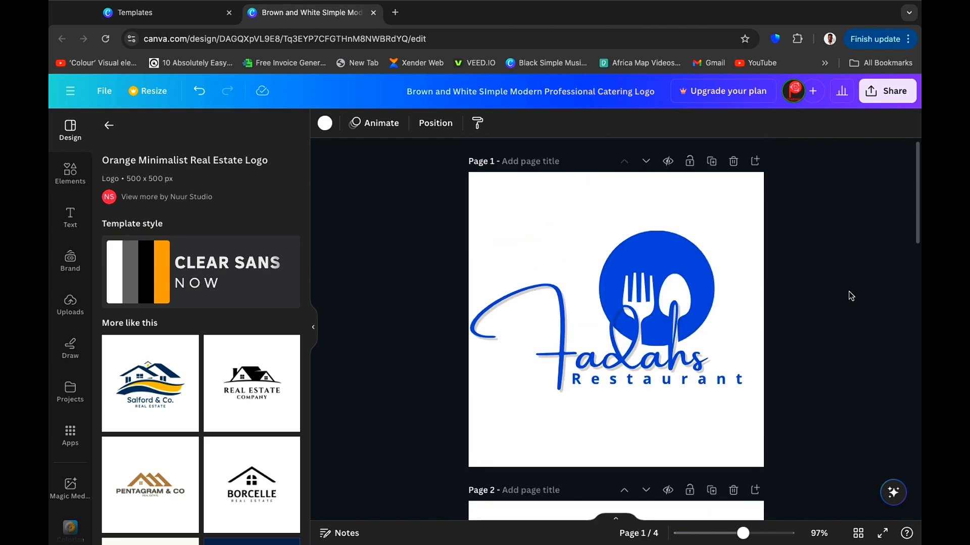
pyautogui.click(885, 93)
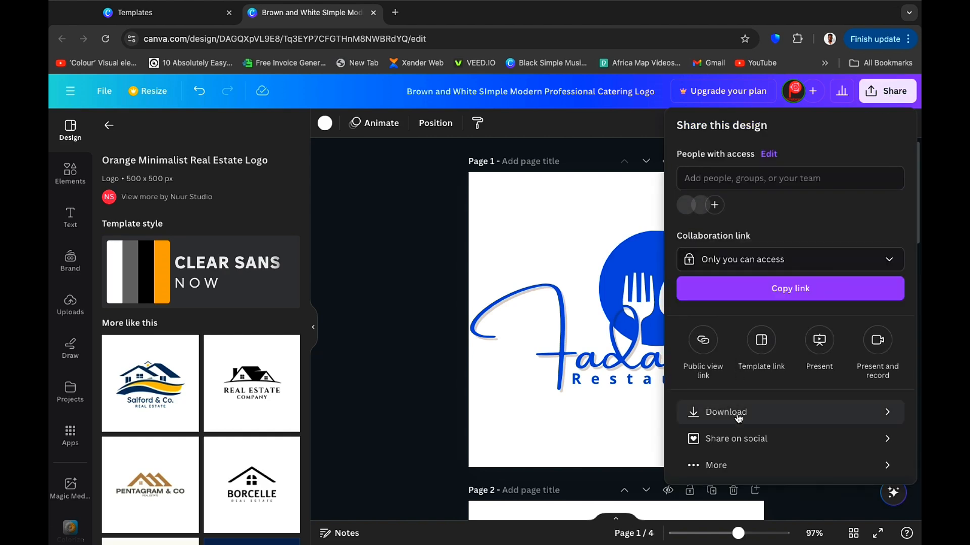
pyautogui.click(738, 417)
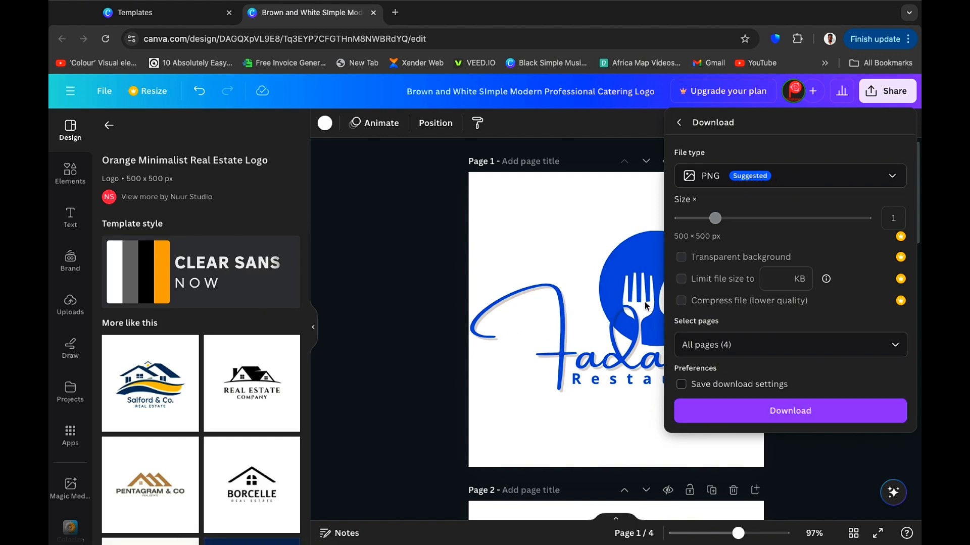
pyautogui.click(898, 354)
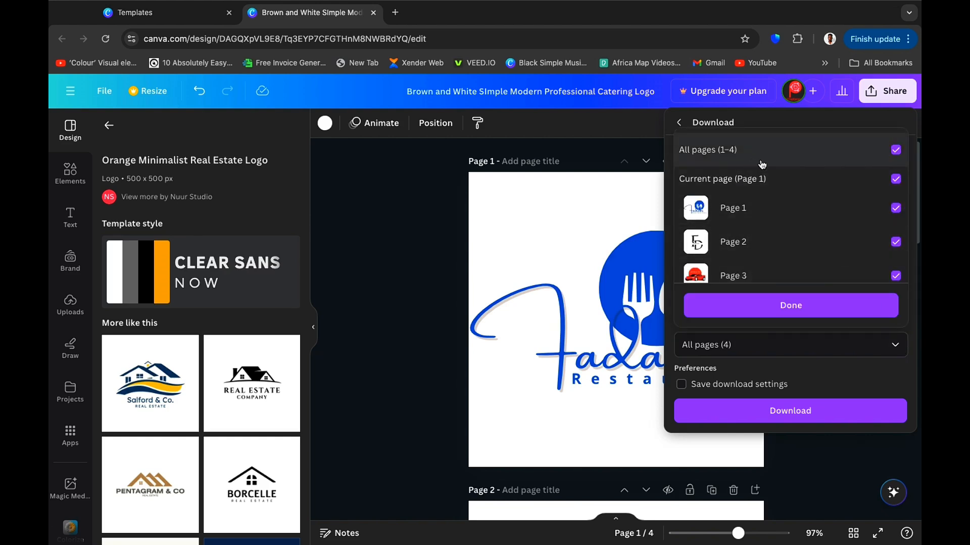
pyautogui.click(681, 124)
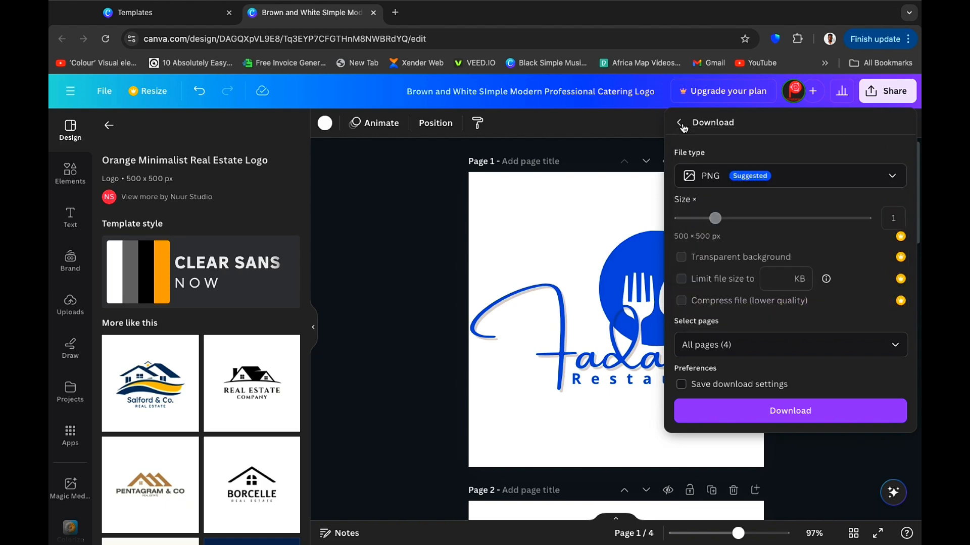
pyautogui.click(681, 124)
pyautogui.click(409, 239)
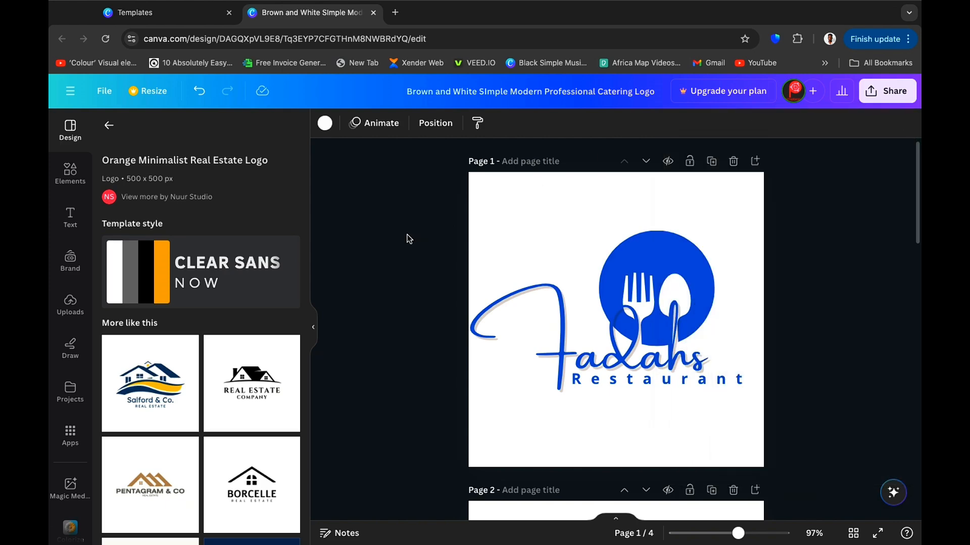
# Scroll through all four logo pages to review the finished designs.
pyautogui.scroll(-15, 409, 239)
pyautogui.scroll(4, 409, 239)
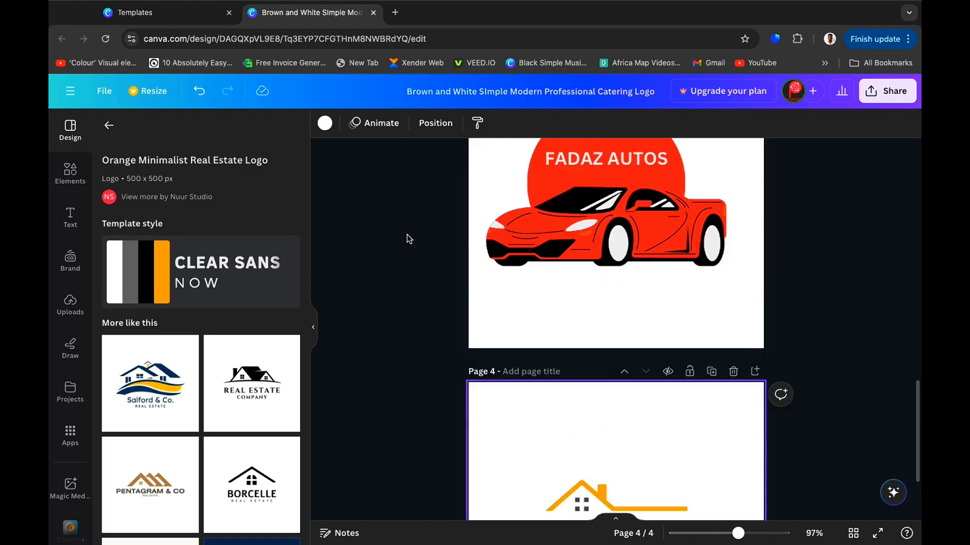
pyautogui.scroll(15, 409, 239)
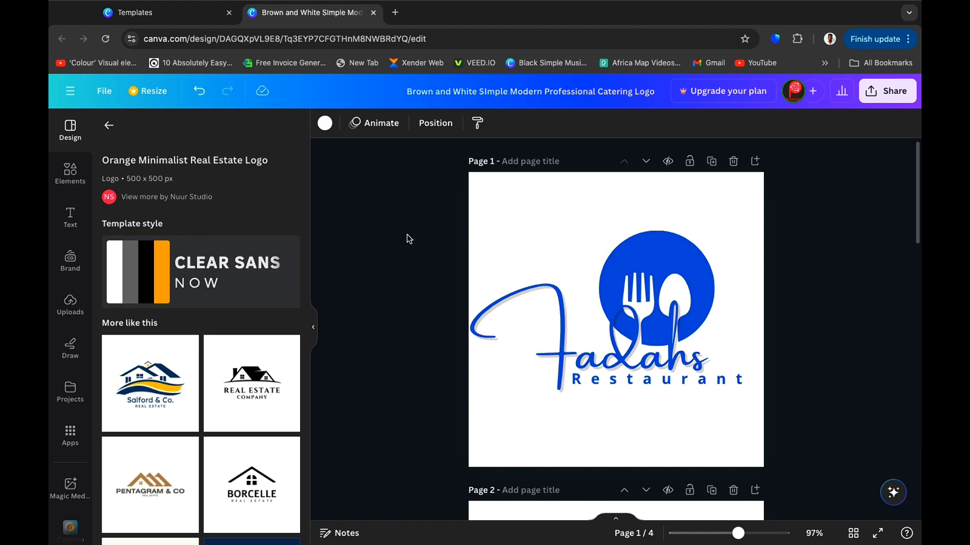
pyautogui.scroll(-15, 409, 239)
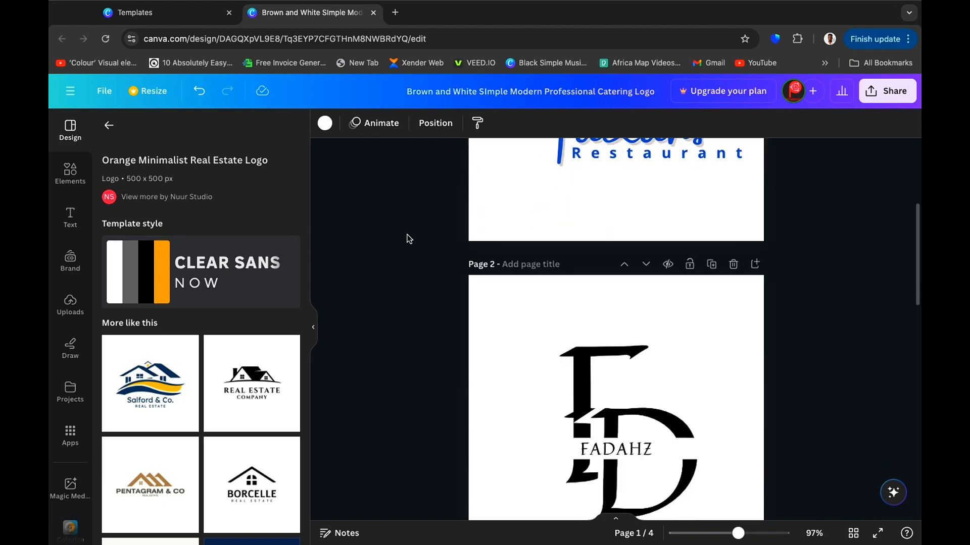
pyautogui.scroll(15, 409, 239)
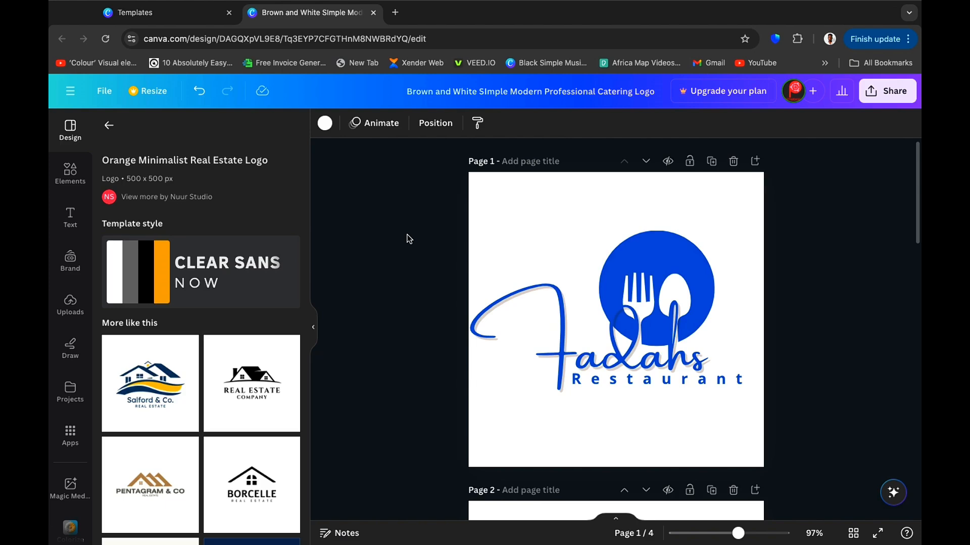
pyautogui.scroll(-15, 409, 239)
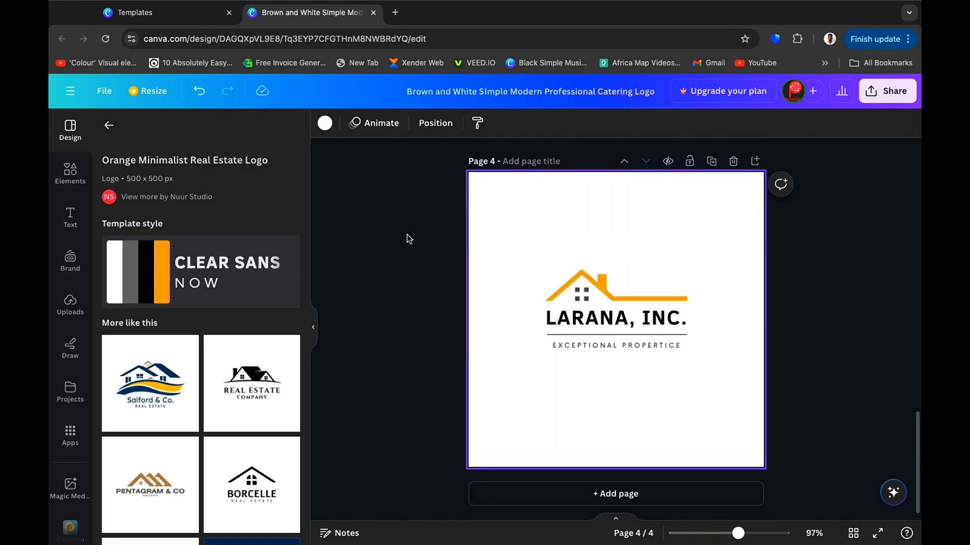
pyautogui.scroll(15, 409, 239)
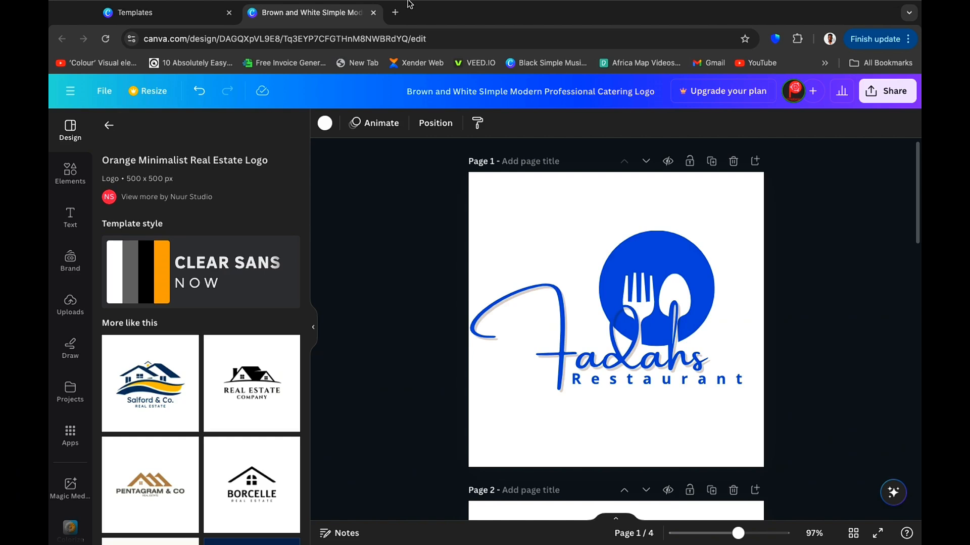
pyautogui.moveTo(549, 8)
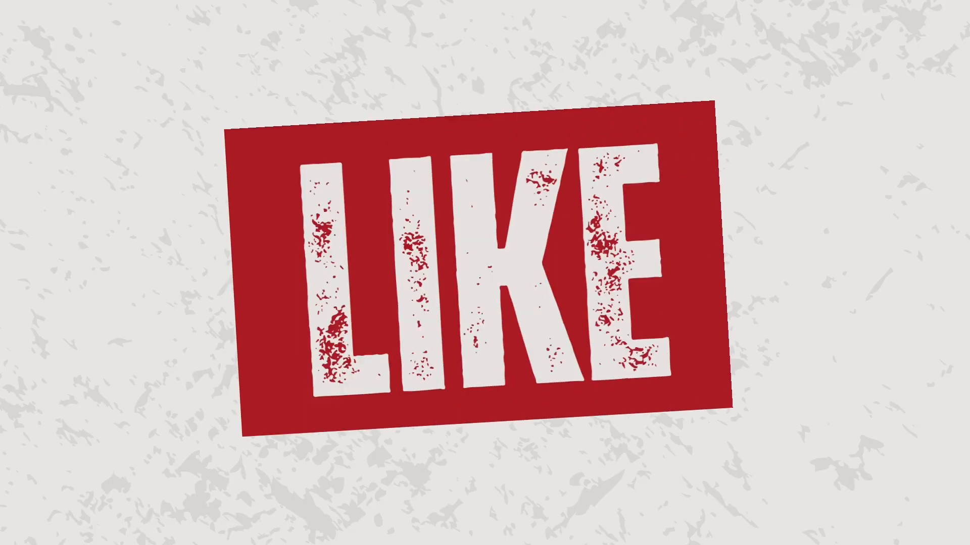